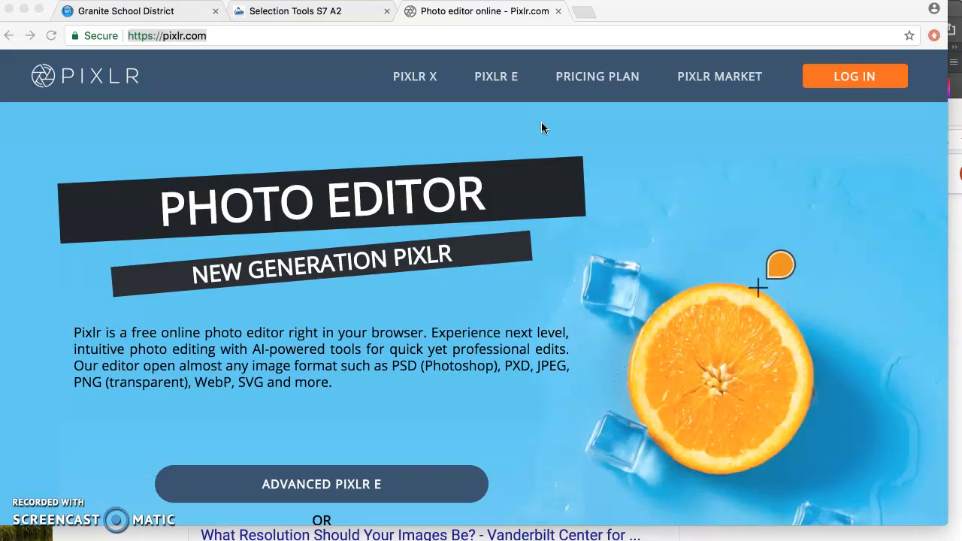
- Show the Selection Tools S7 A2 assignment page and open the Applications folder in Finder
left_click(293, 15)
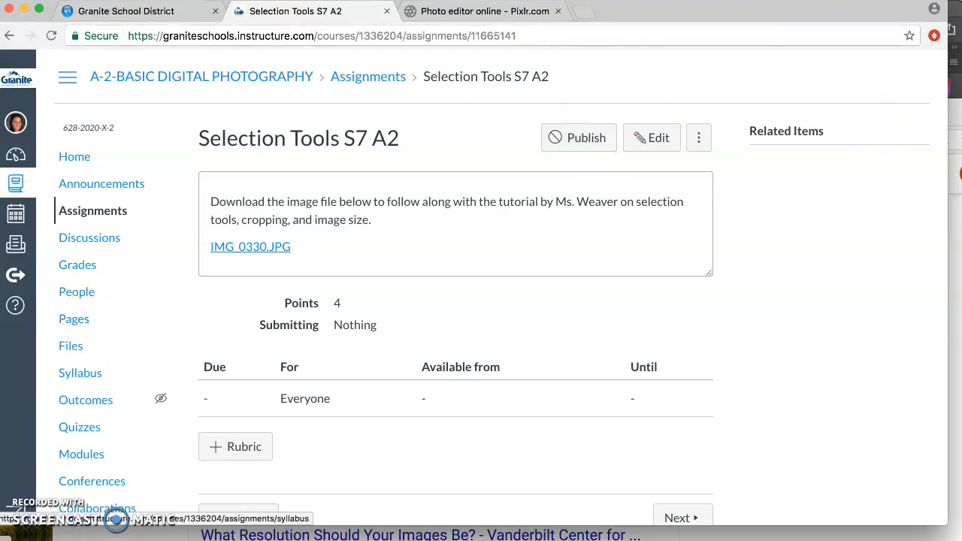
left_click(76, 538)
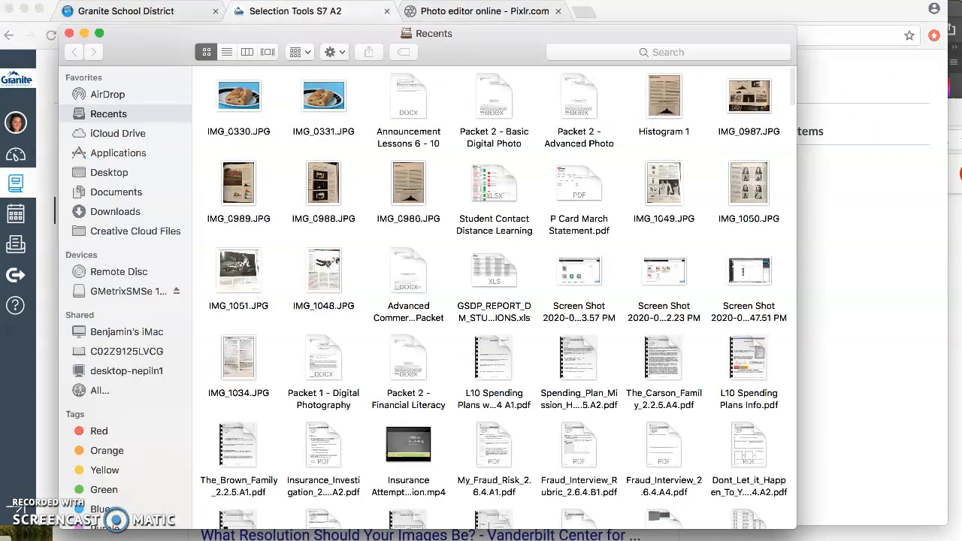
left_click(135, 157)
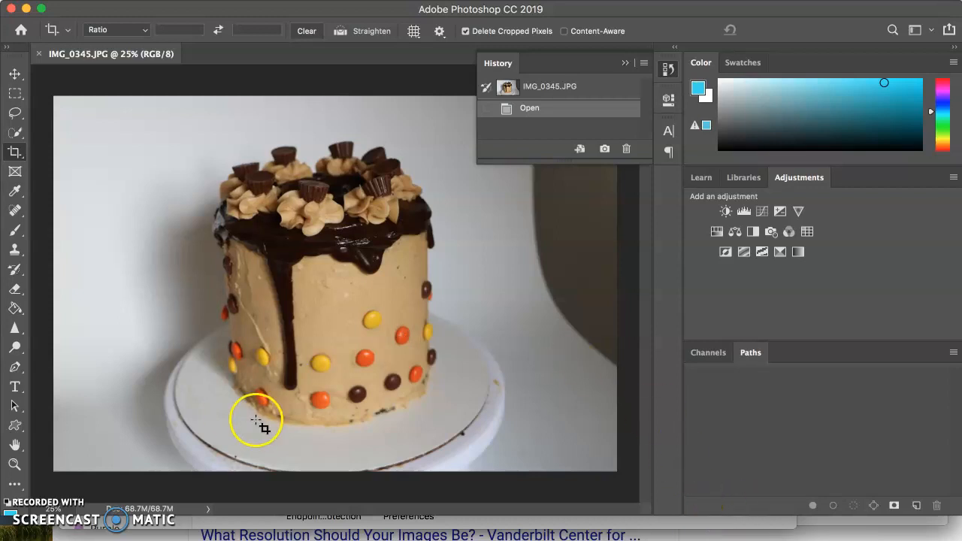
- Open IMG_0330.JPG from the Pictures folder in Photoshop, closing the leftover Google search window along the way
left_click(21, 32)
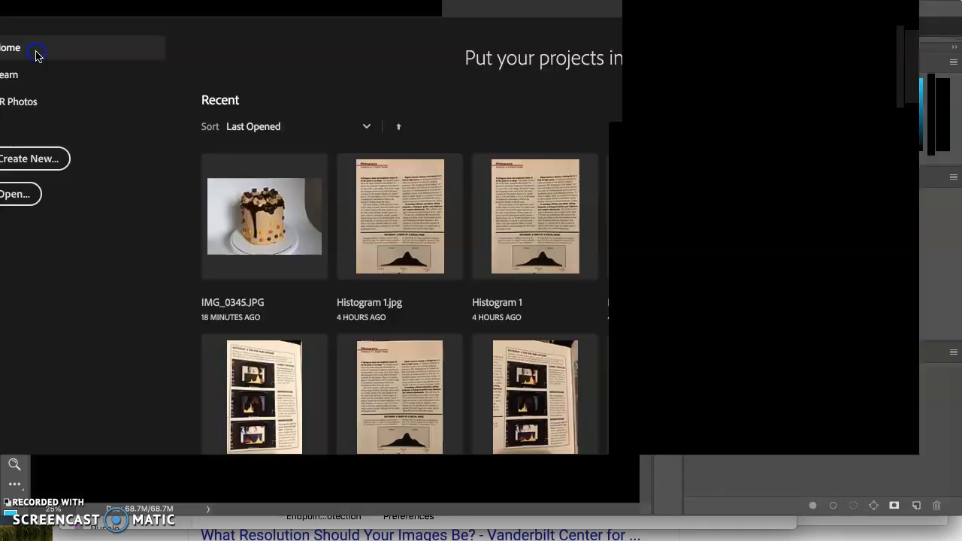
left_click(44, 242)
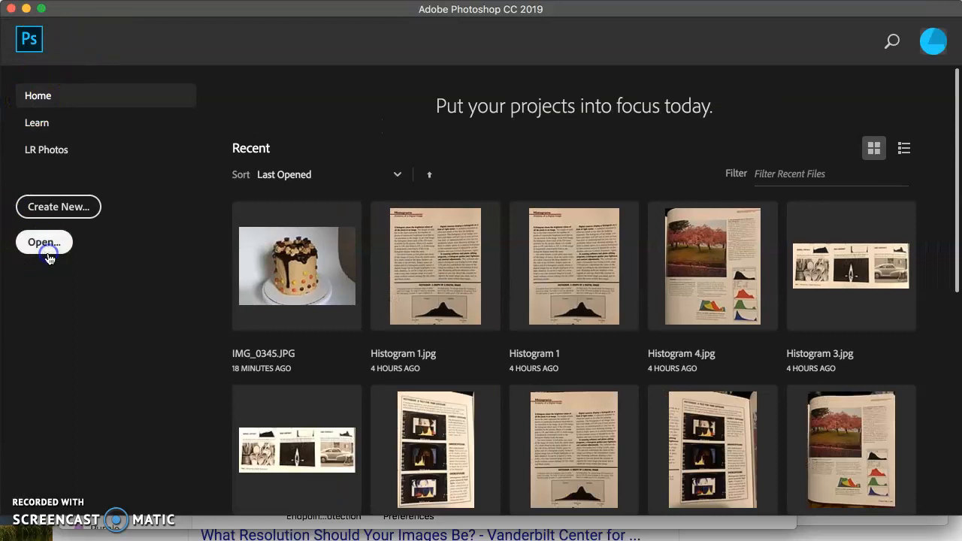
left_click(150, 529)
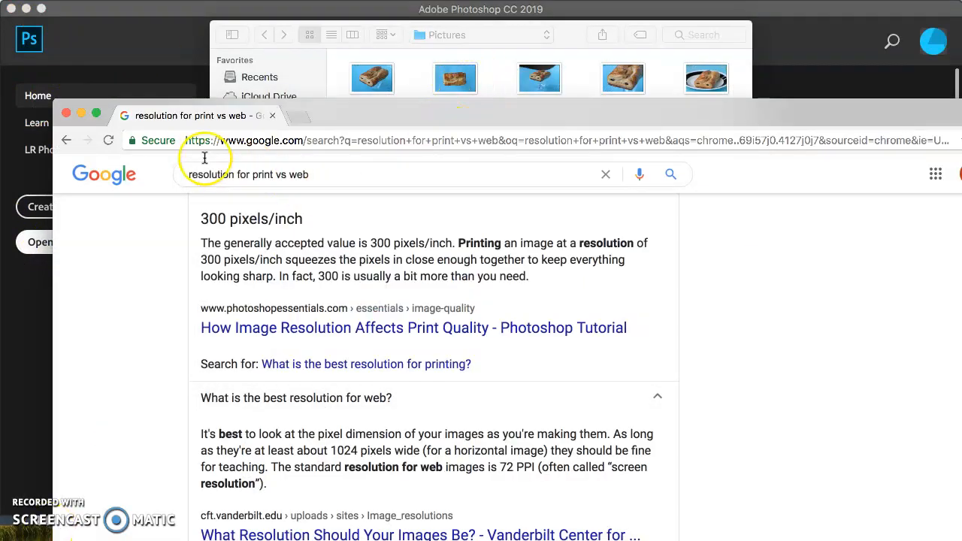
left_click(67, 113)
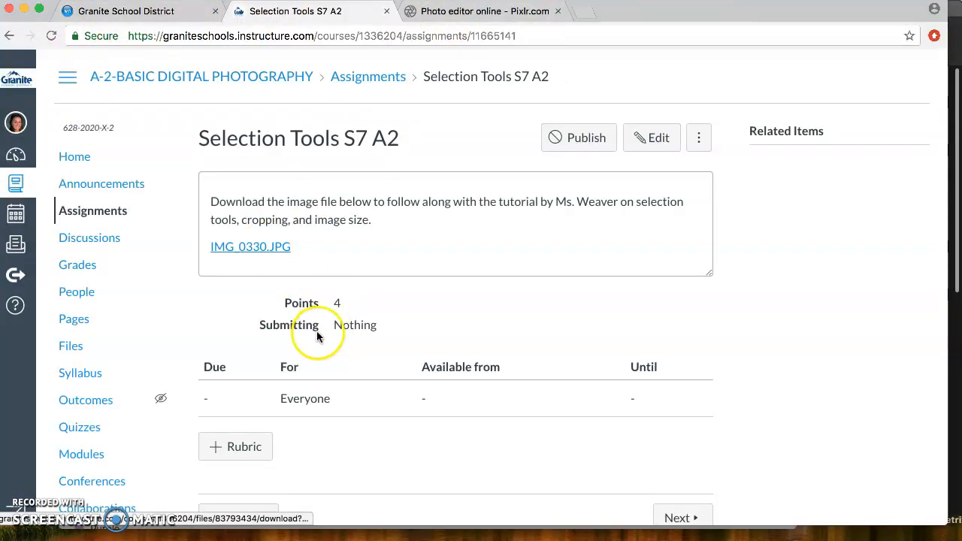
left_click(793, 540)
left_click(451, 175)
left_click(723, 344)
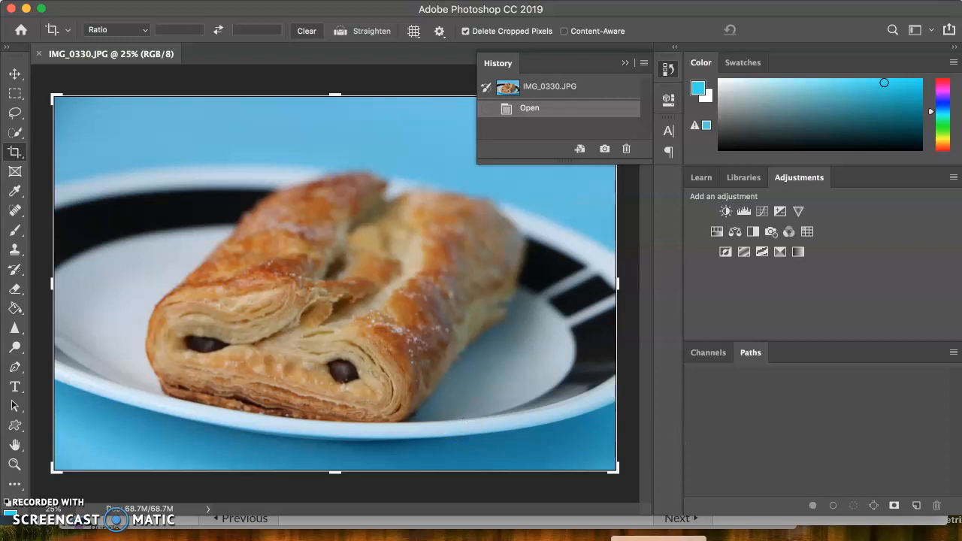
- Switch to the Pixlr site in Chrome, launch Pixlr E and load img_0327.jpg from its history
left_click(658, 540)
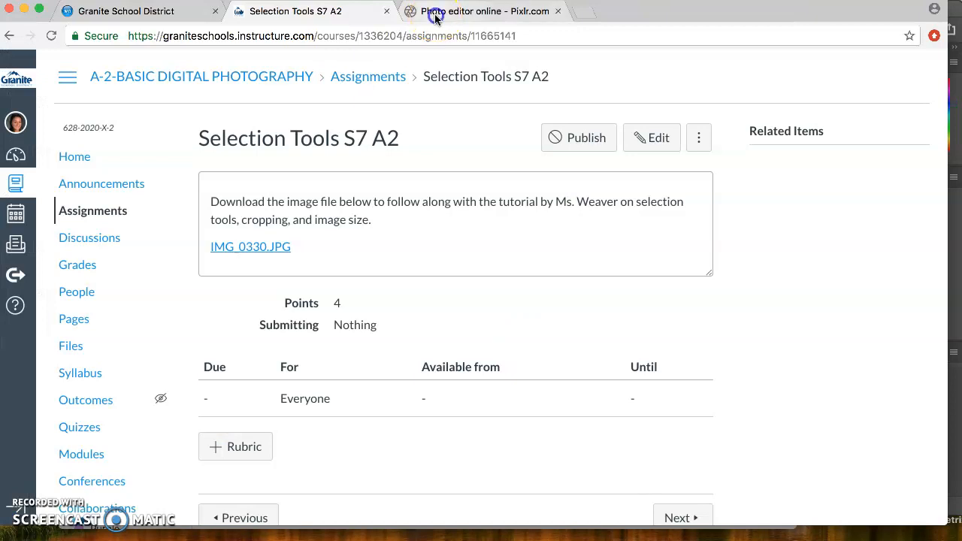
left_click(434, 14)
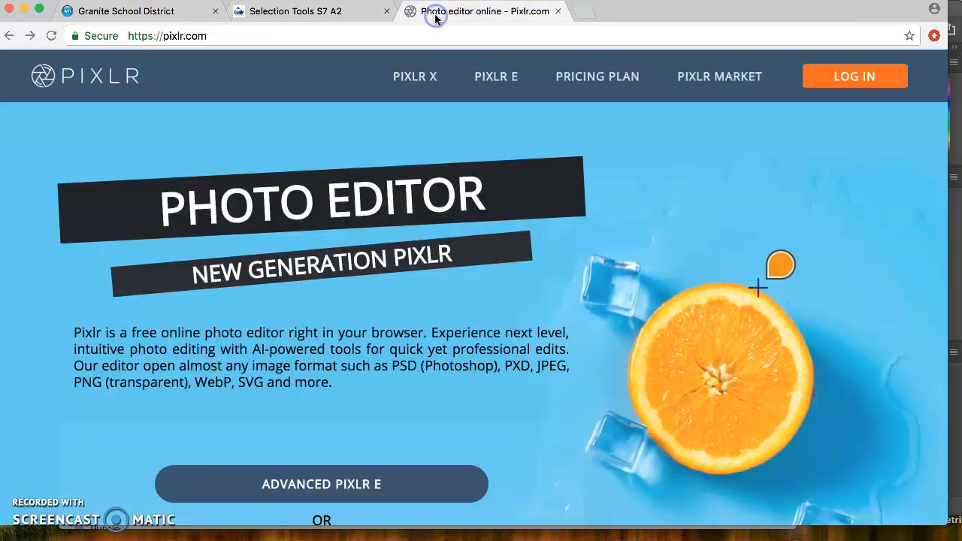
left_click(500, 85)
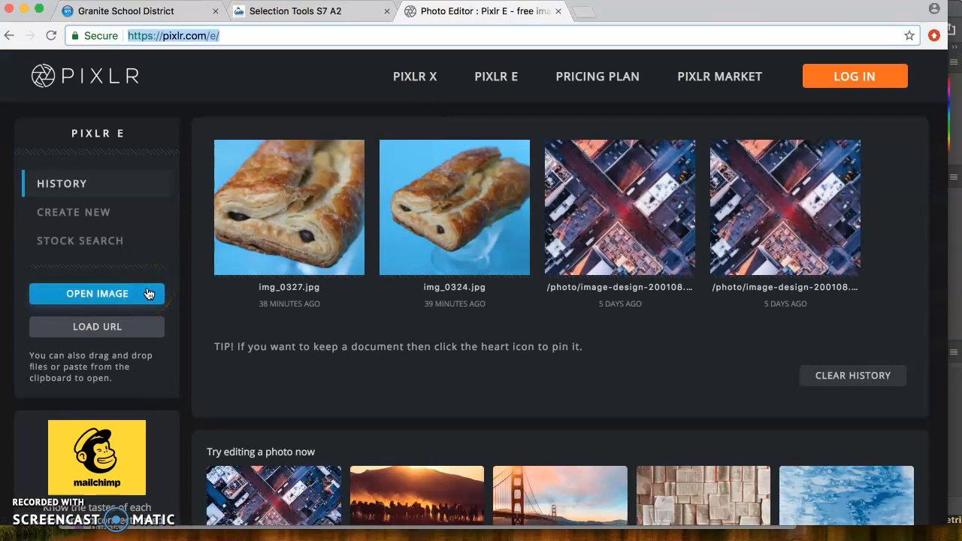
left_click(254, 244)
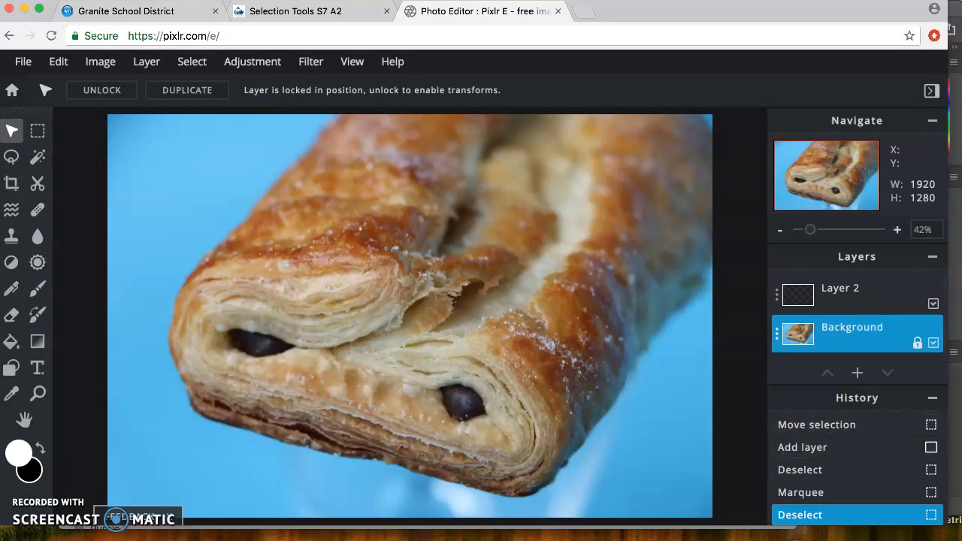
- Return to Photoshop and examine the Move, Marquee, Lasso, Quick Selection and Crop tool groups, choosing the Magnetic Lasso variant
left_click(956, 436)
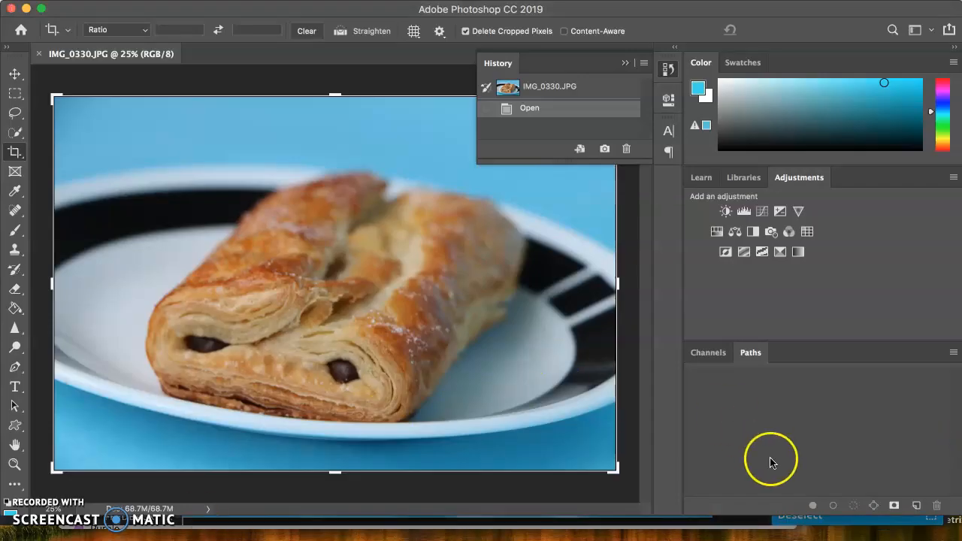
left_click(659, 540)
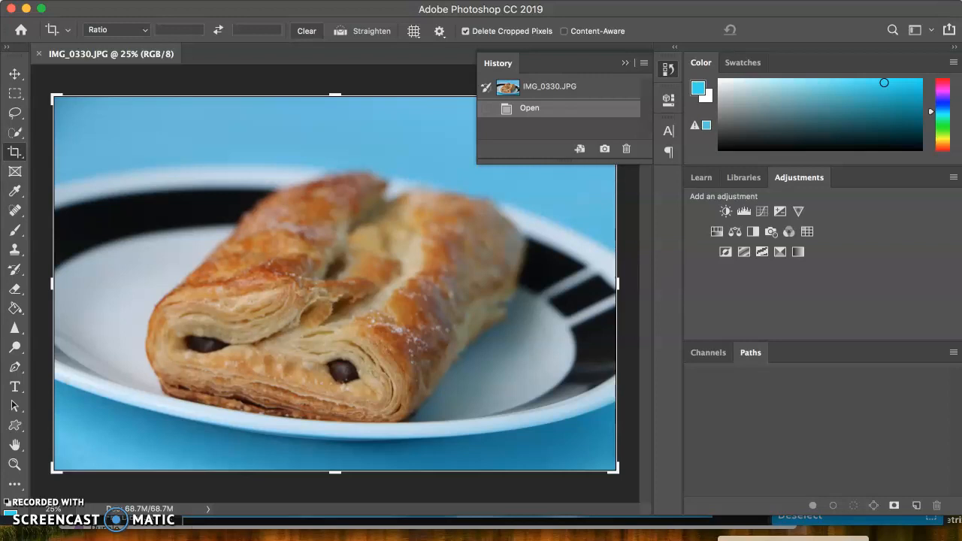
left_click(14, 75)
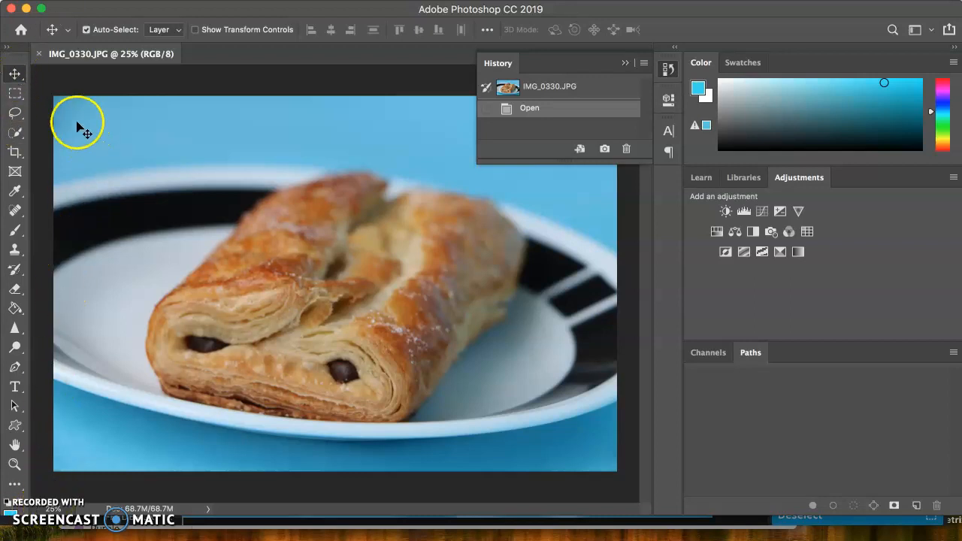
right_click(21, 77)
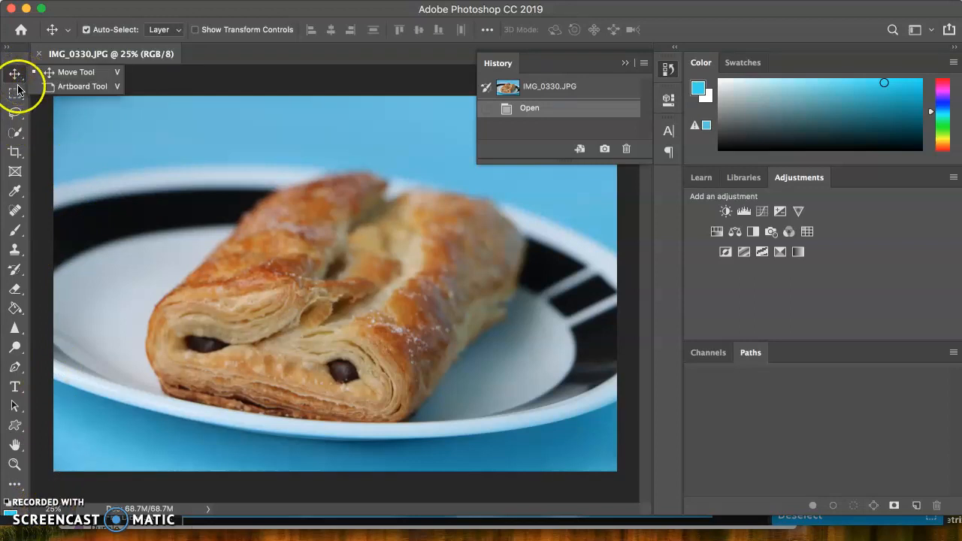
left_click(14, 93)
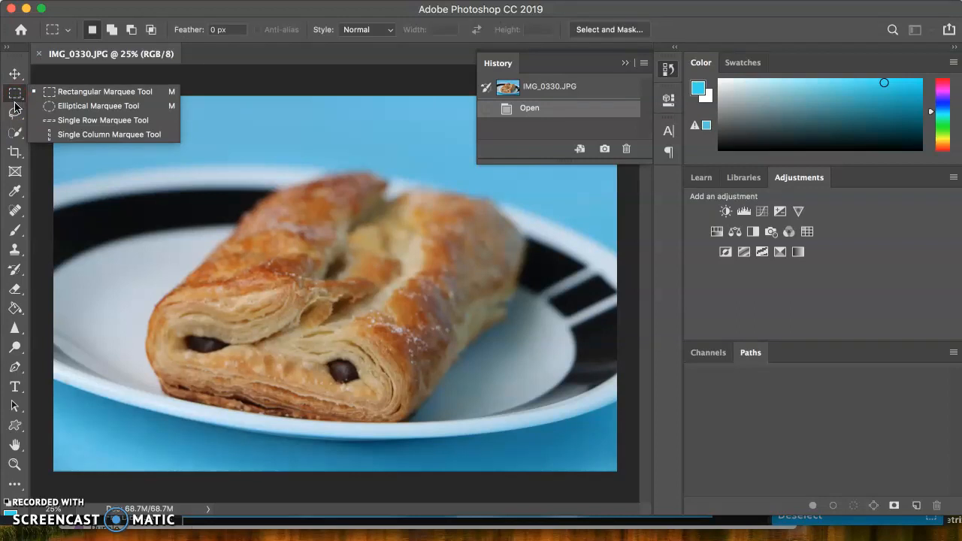
left_click(14, 120)
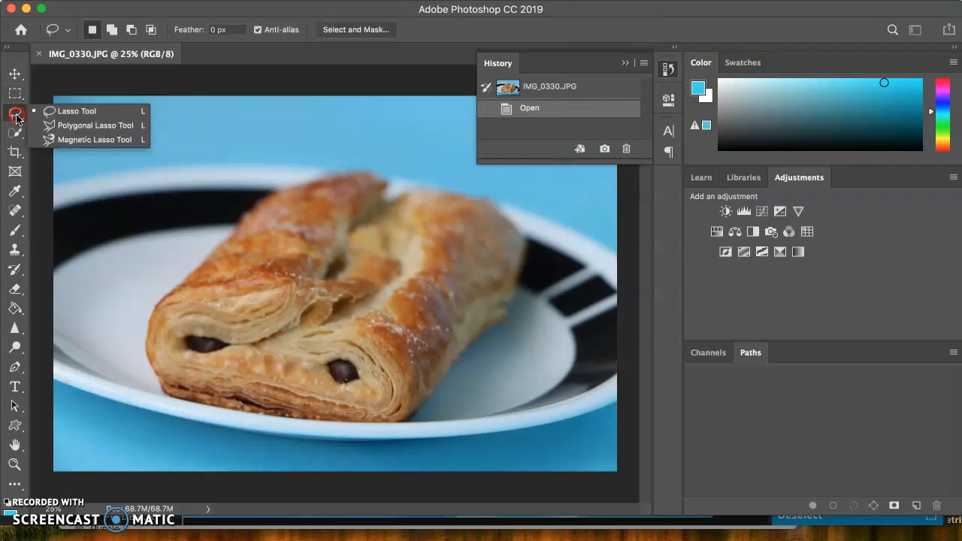
left_click(75, 140)
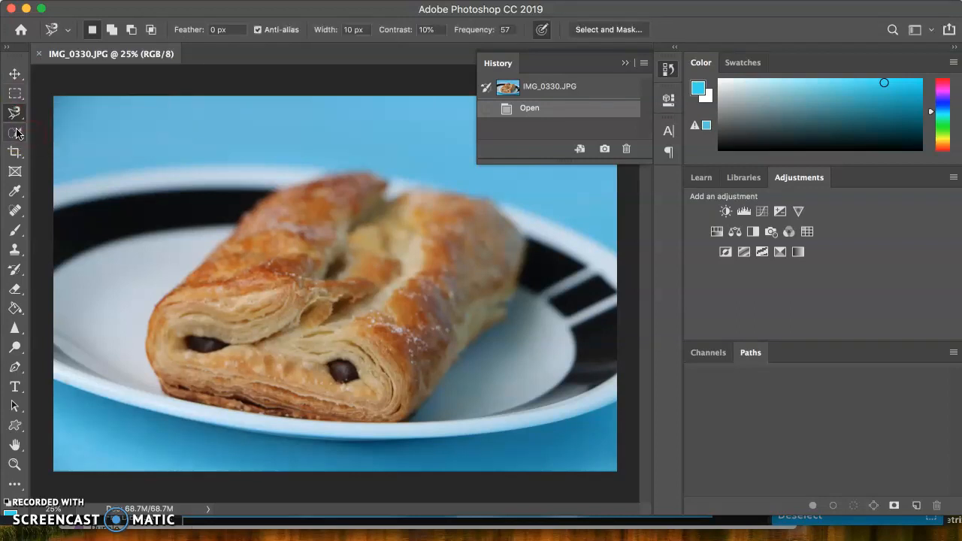
left_click(14, 133)
left_click(15, 151)
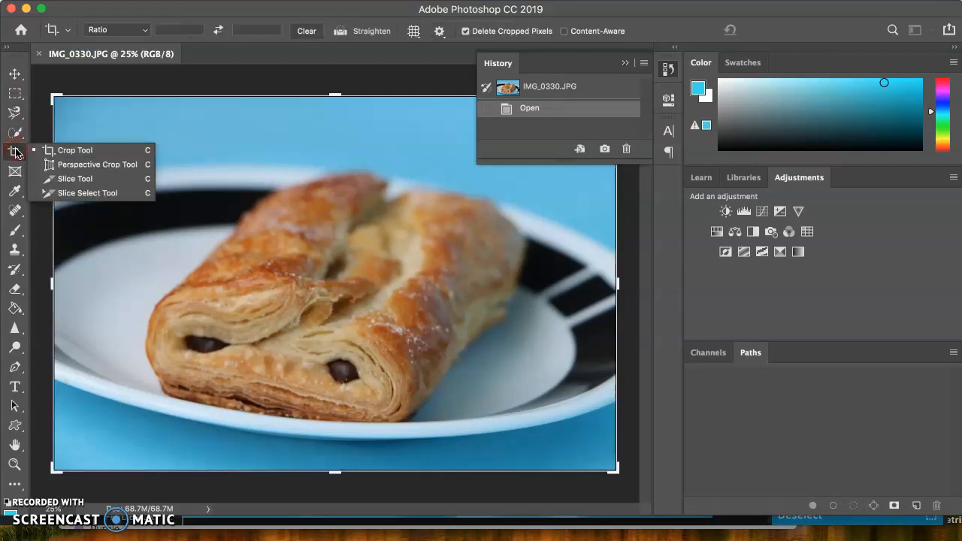
- Compare the options of the Move, Marquee, Lasso, Quick Selection, Crop, Frame, Eyedropper and Clone Stamp tools, finishing with the Move tool
left_click(15, 74)
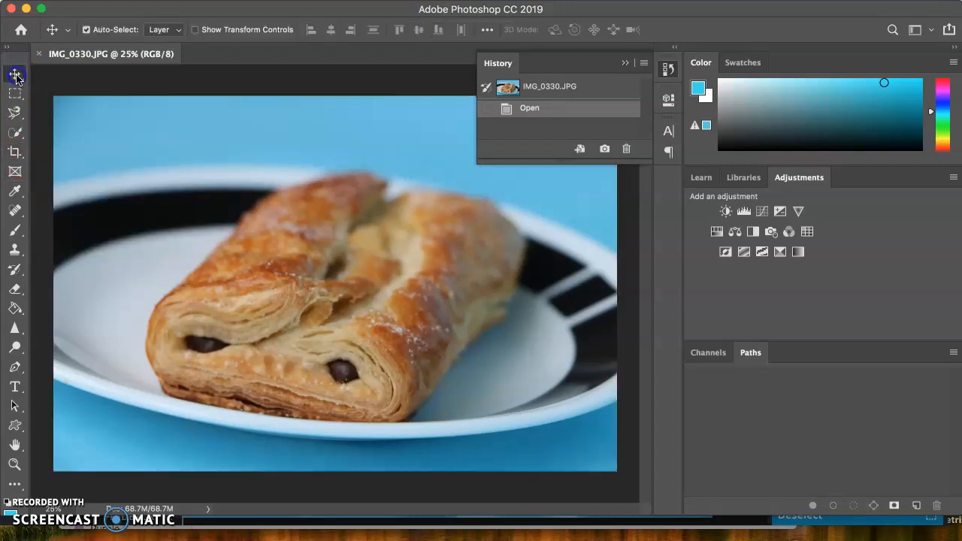
left_click(163, 70)
left_click(15, 93)
left_click(15, 113)
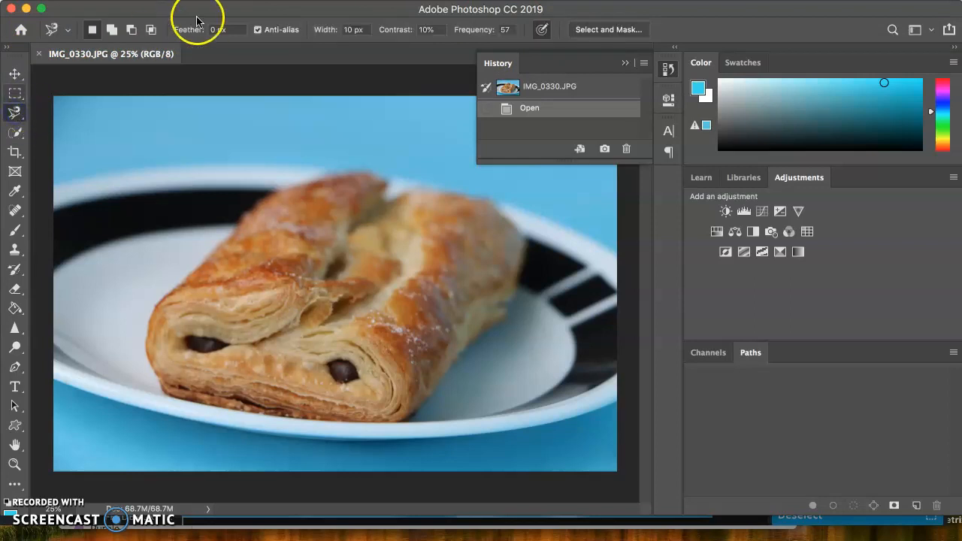
left_click(21, 142)
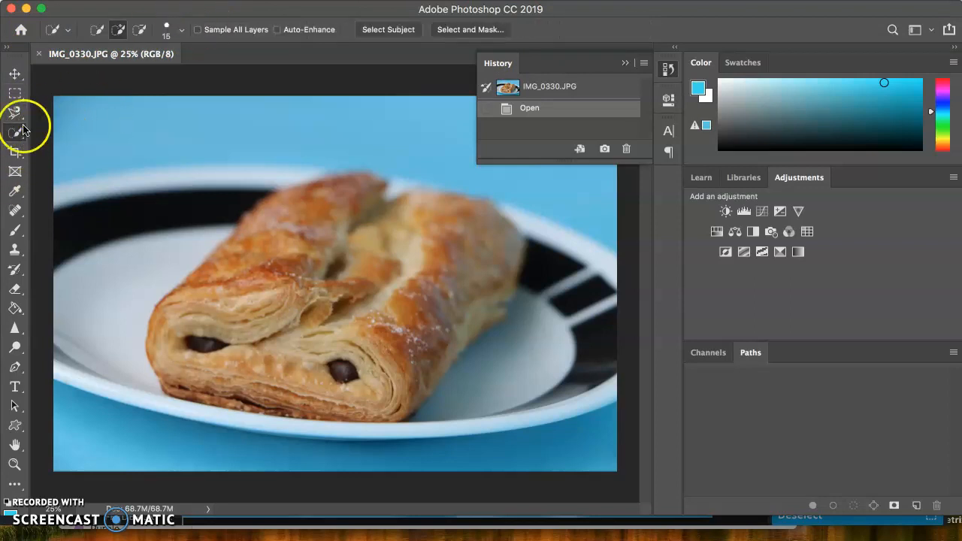
left_click(15, 160)
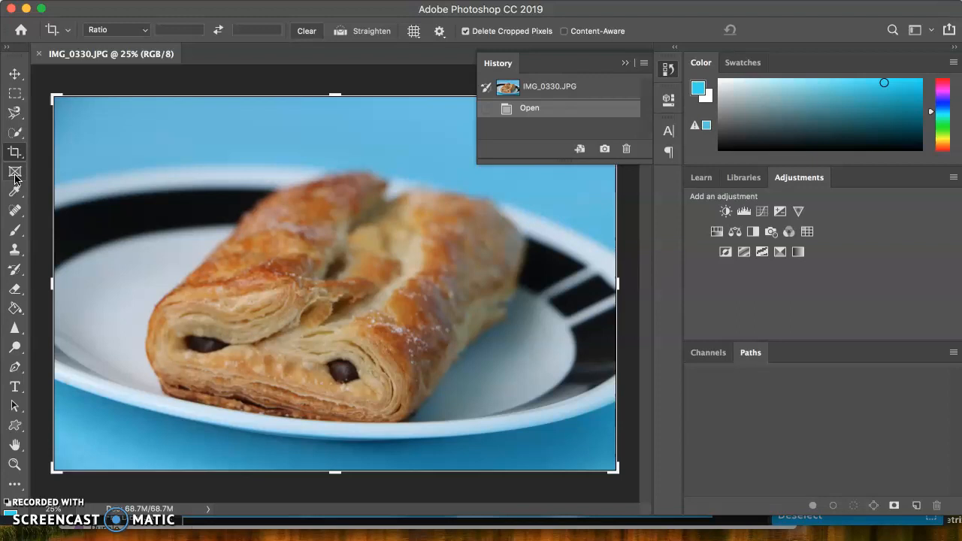
left_click(15, 174)
left_click(14, 191)
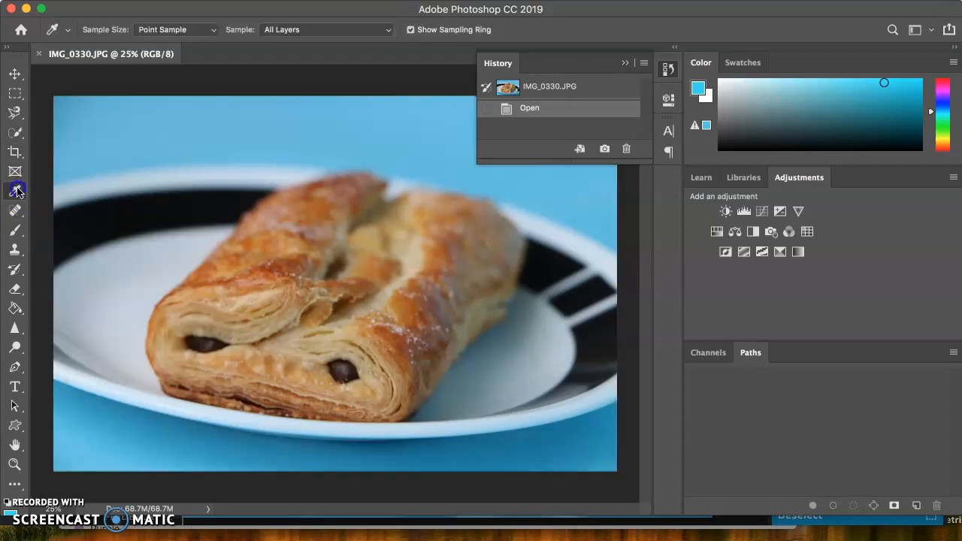
left_click(15, 249)
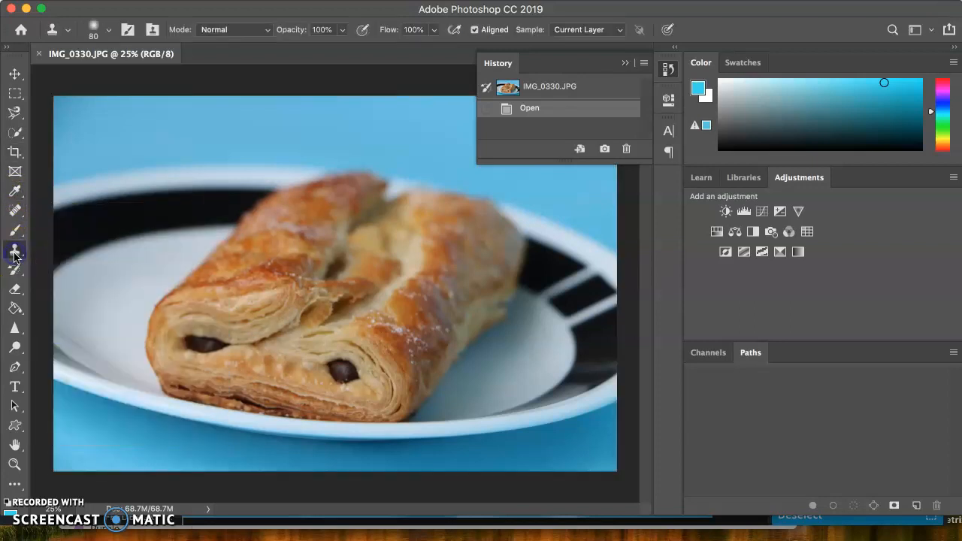
left_click(15, 74)
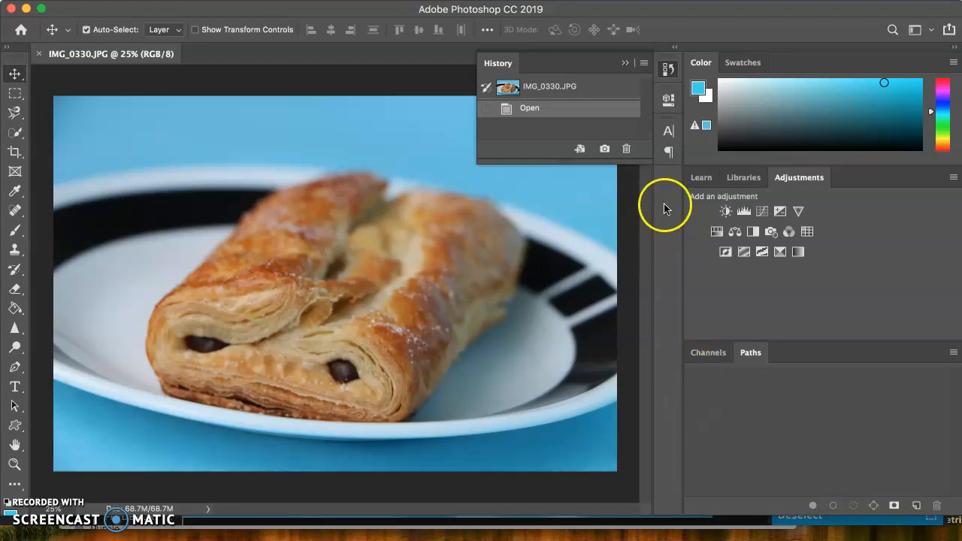
left_click(418, 8)
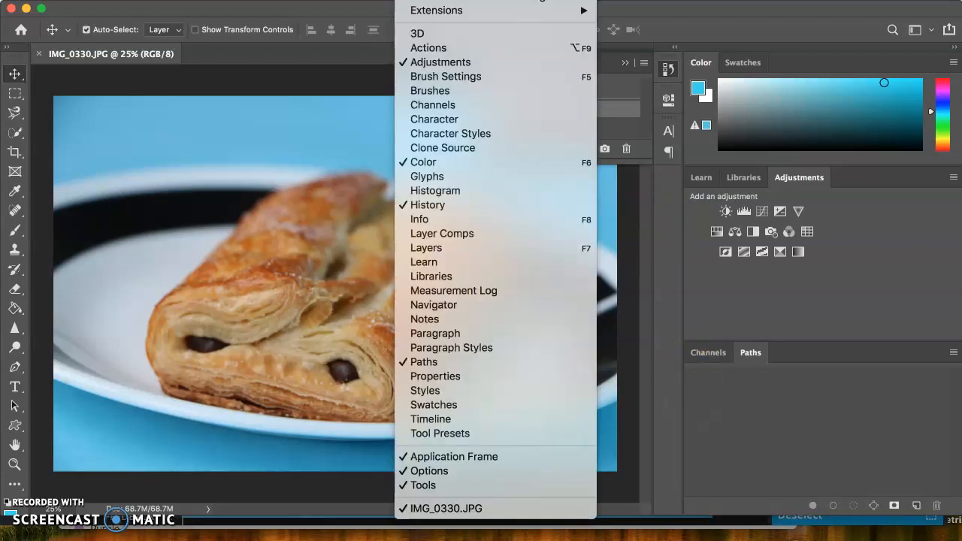
left_click(430, 237)
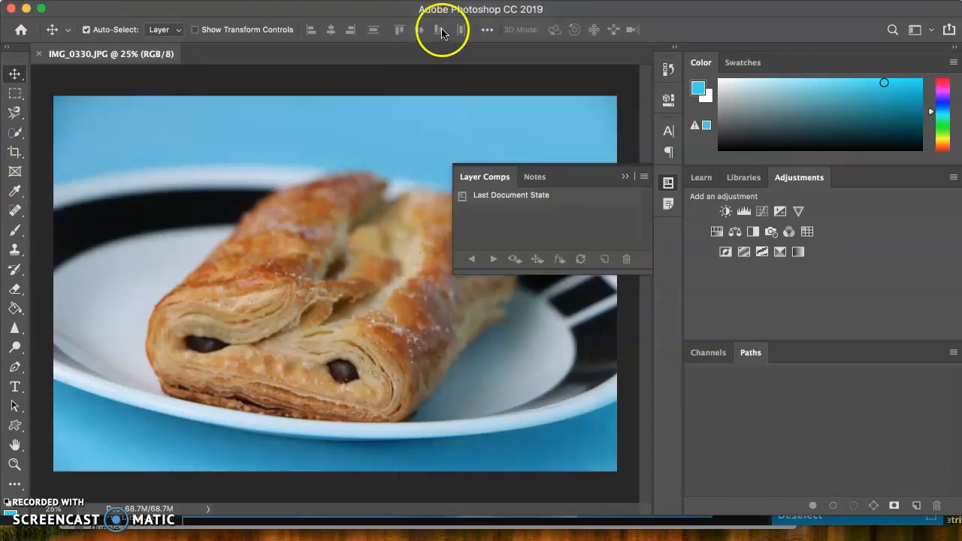
left_click(622, 178)
- Display the Layers panel and dock it in the same group as Channels and Paths
left_click(418, 8)
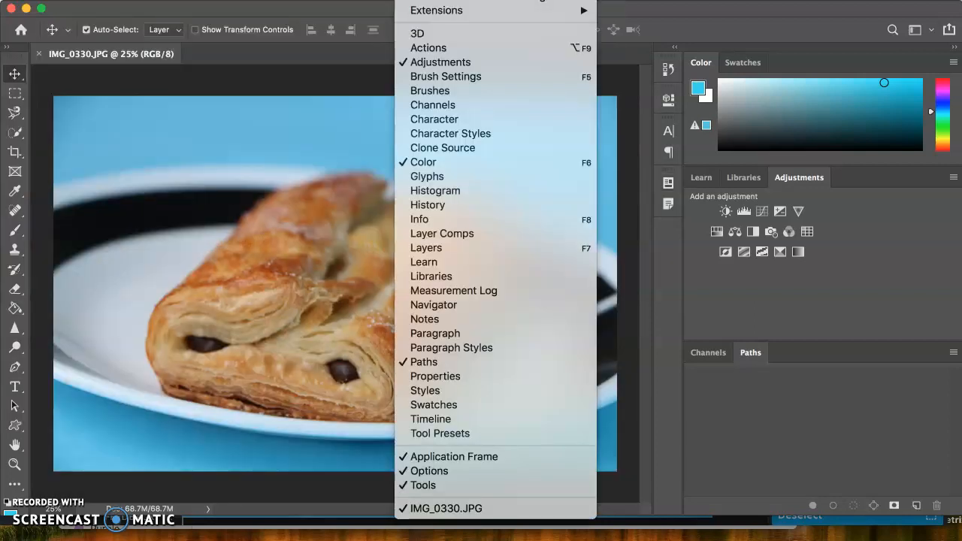
left_click(440, 251)
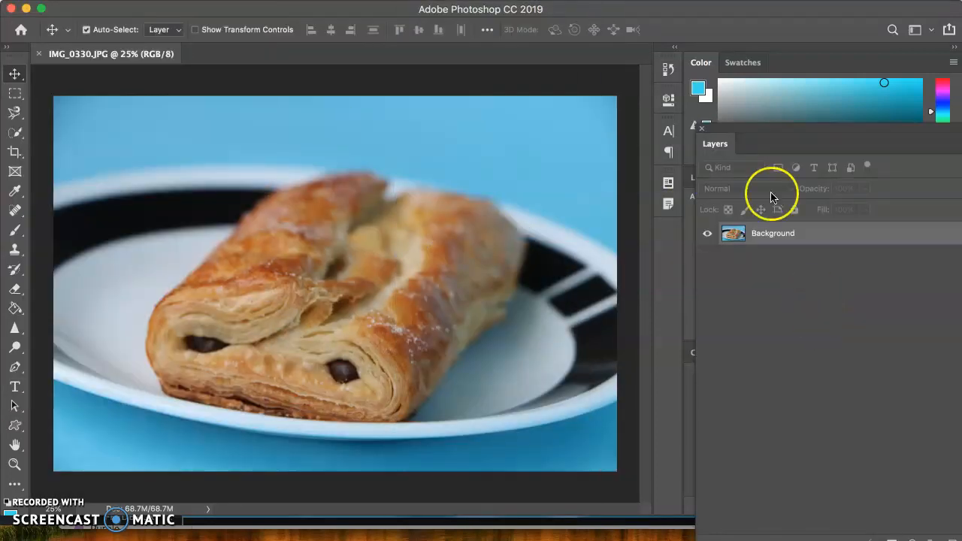
left_click_drag(726, 143, 714, 353)
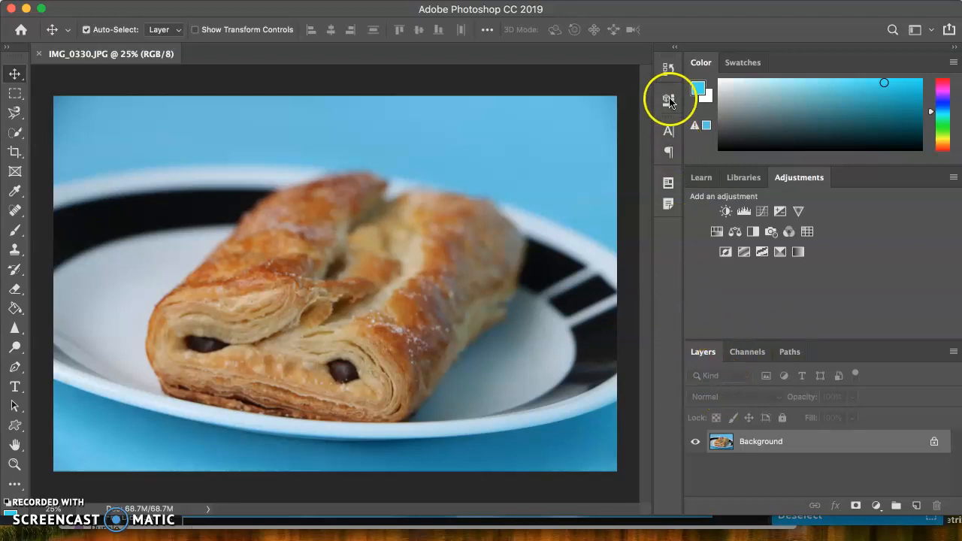
- Make the History panel taller so it can list more states, and collapse it
left_click(669, 73)
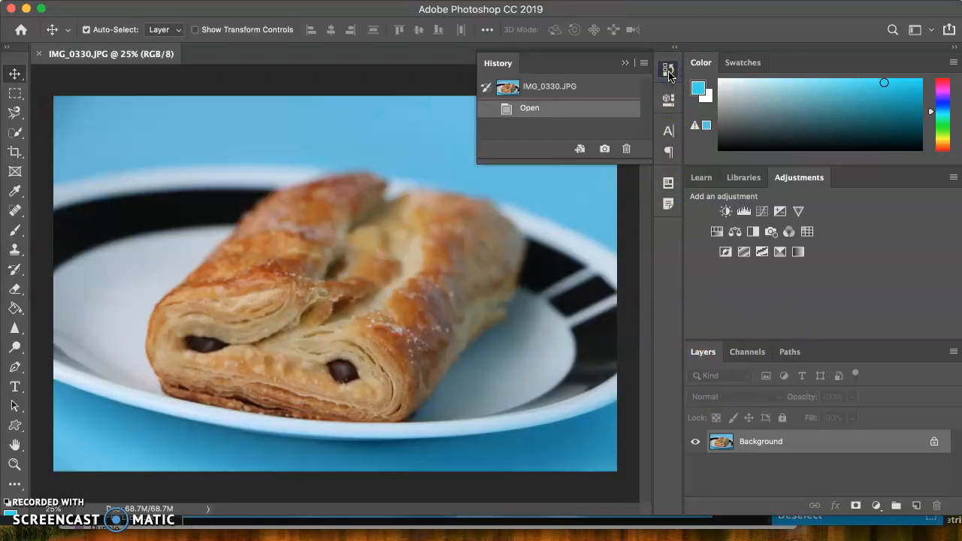
left_click_drag(584, 162, 593, 237)
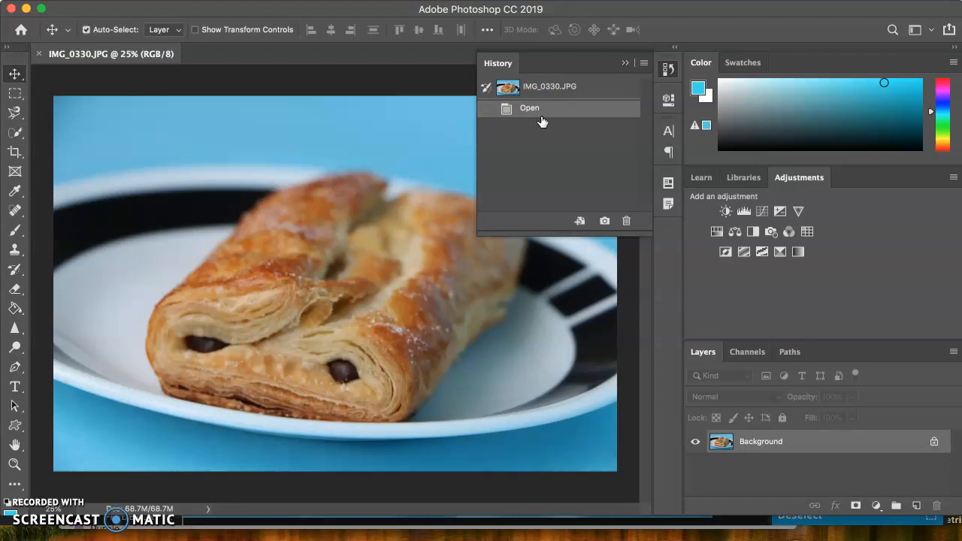
left_click(627, 63)
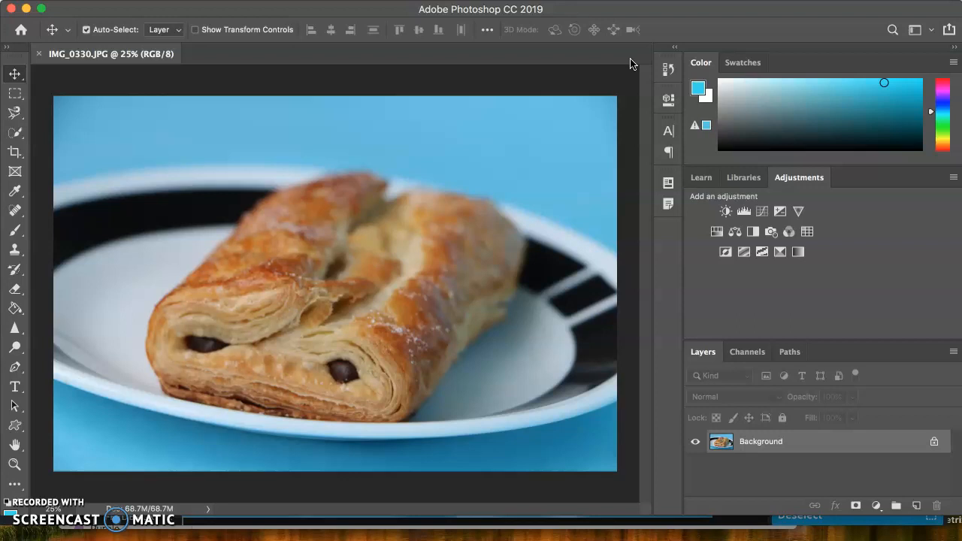
- Magnify the pastry until its individual pixels can be examined at 1600%, and return to the whole image at 25%
left_click_drag(395, 9, 398, 14)
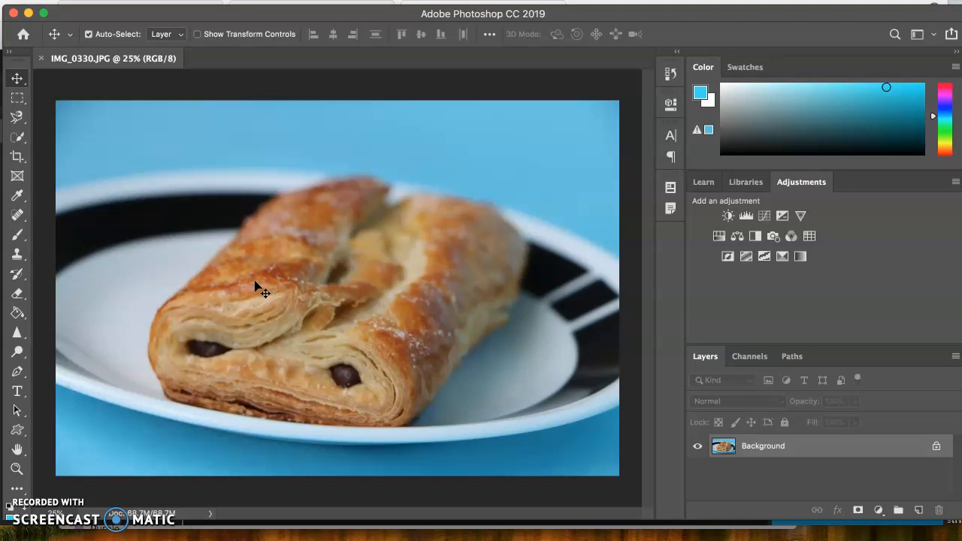
scroll(255, 288, "up", 4)
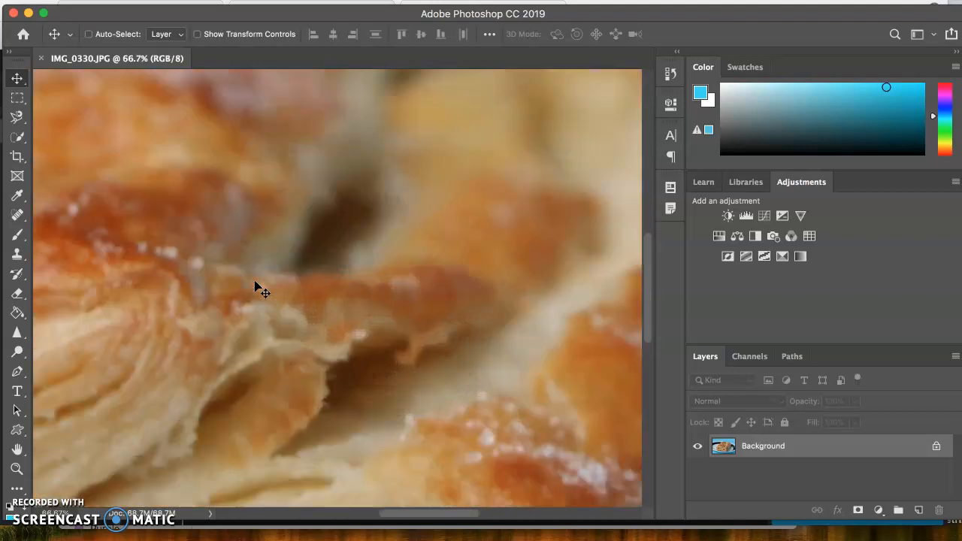
scroll(256, 288, "up", 10)
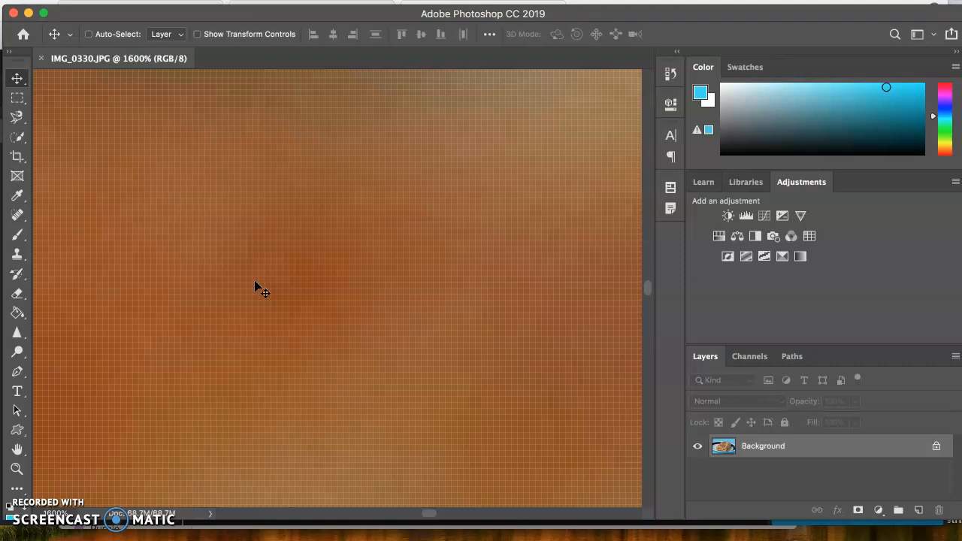
key("super+minus")
key("super+minus")
key("super+minus")
key("super+minus")
key("super+minus")
key("super+minus")
key("super+minus")
key("super+minus")
key("super+minus")
key("super+minus")
key("super+minus")
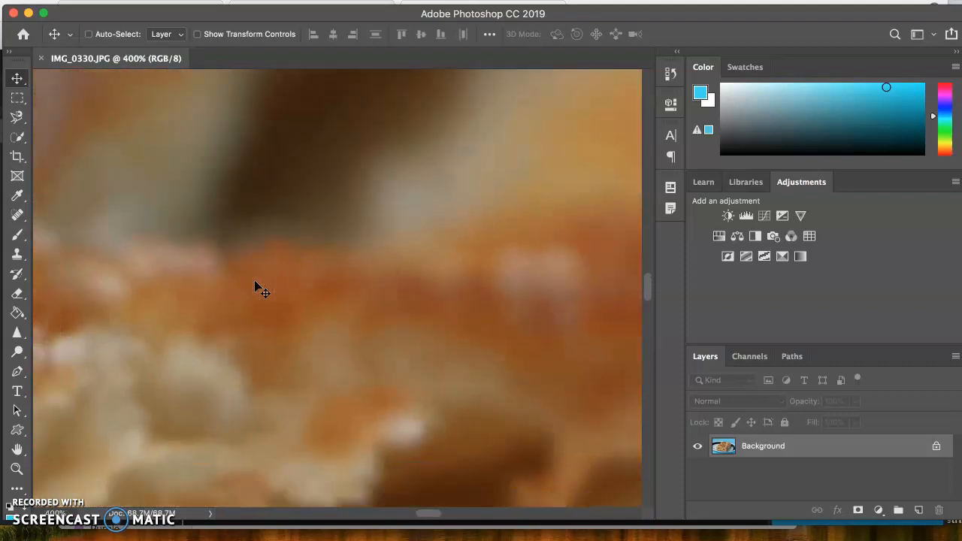
key("super+minus")
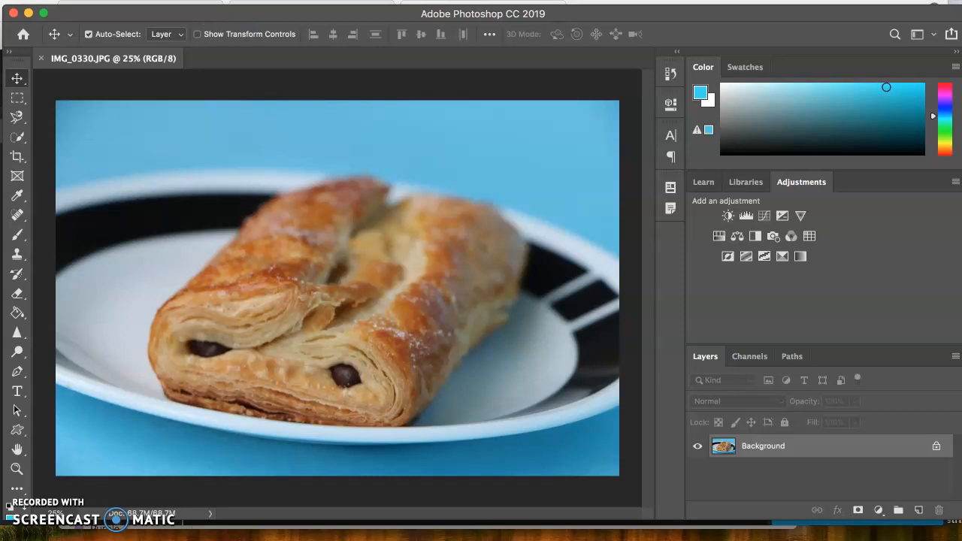
left_click(142, 1)
left_click(142, 1)
left_click(142, 0)
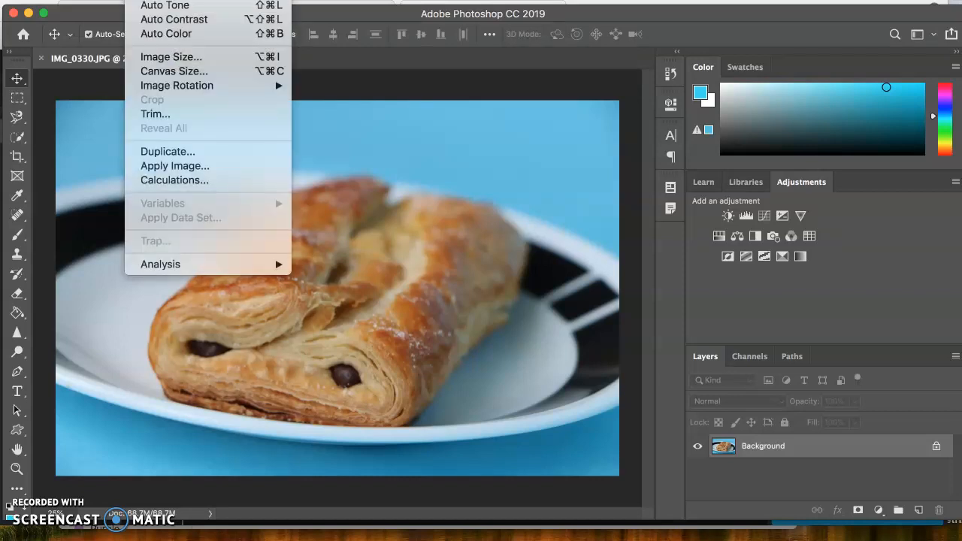
left_click(142, 1)
left_click(142, 0)
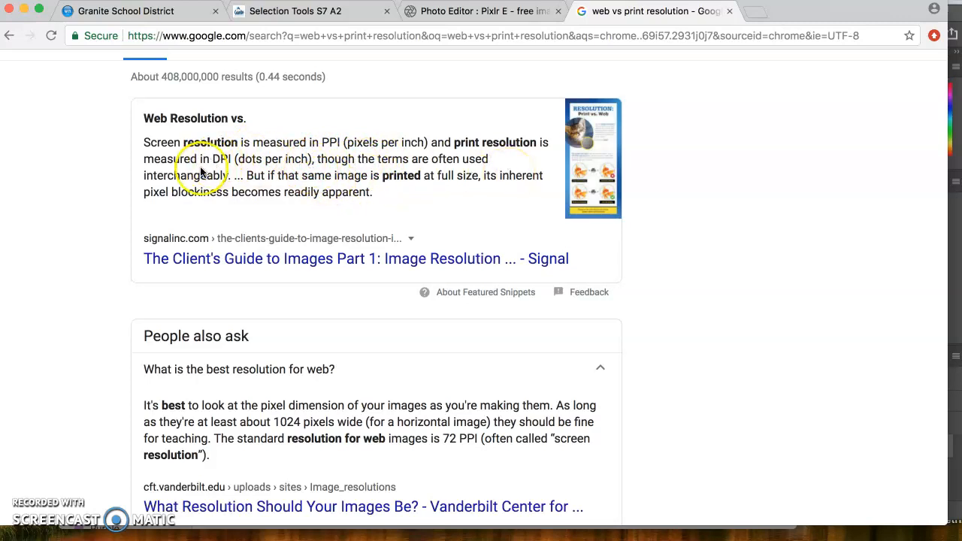
- In the browser, examine the "web vs print resolution" search results, expanding the answer to "What is print resolution?"
scroll(326, 322, "down", 5)
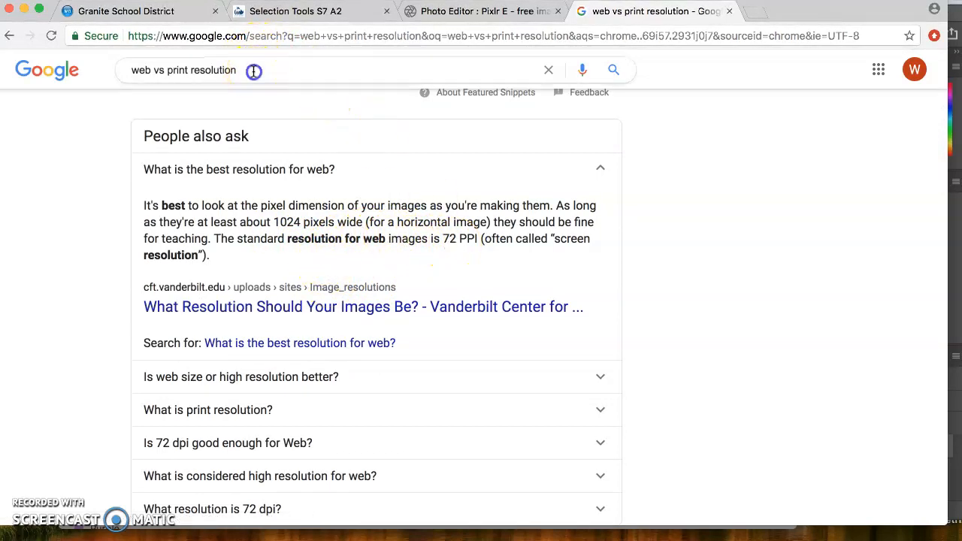
left_click_drag(254, 71, 122, 59)
left_click(189, 70)
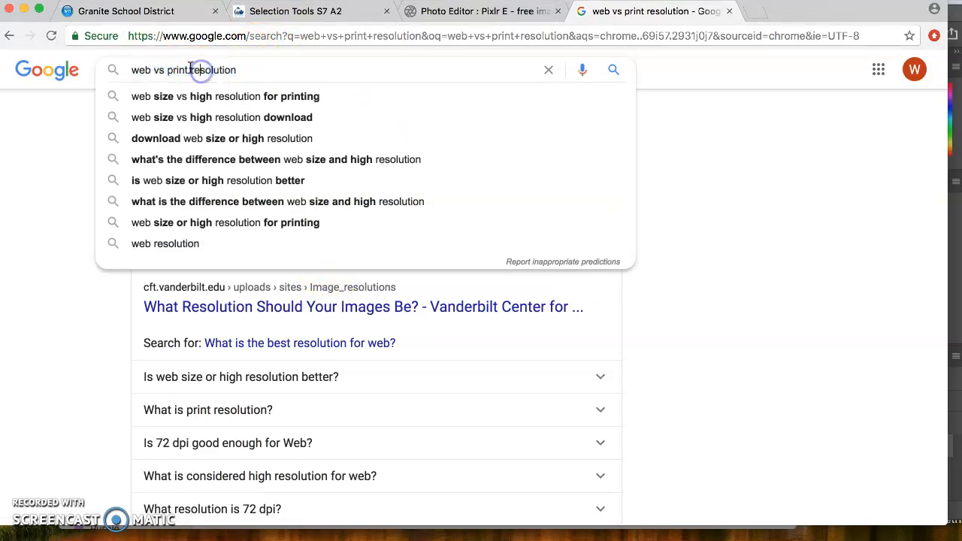
left_click_drag(166, 69, 132, 69)
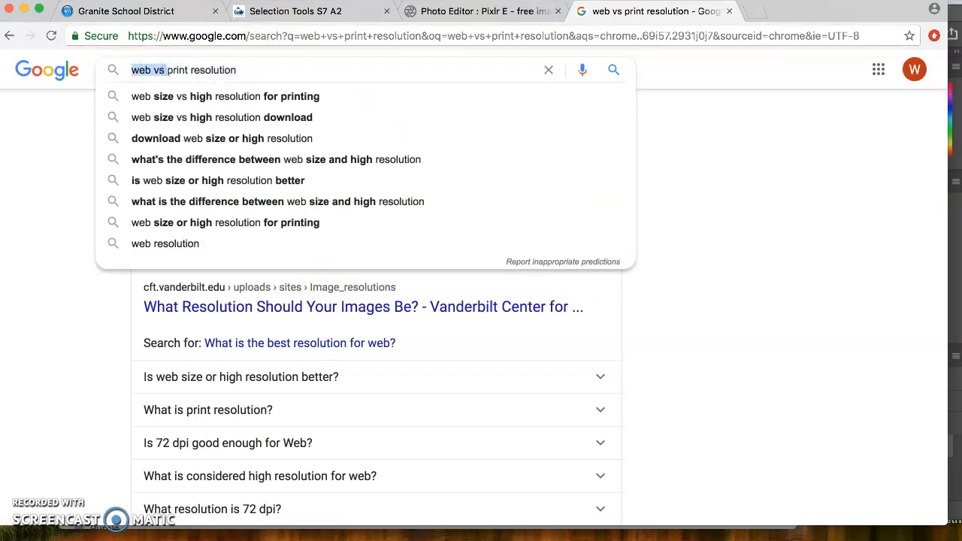
left_click(303, 411)
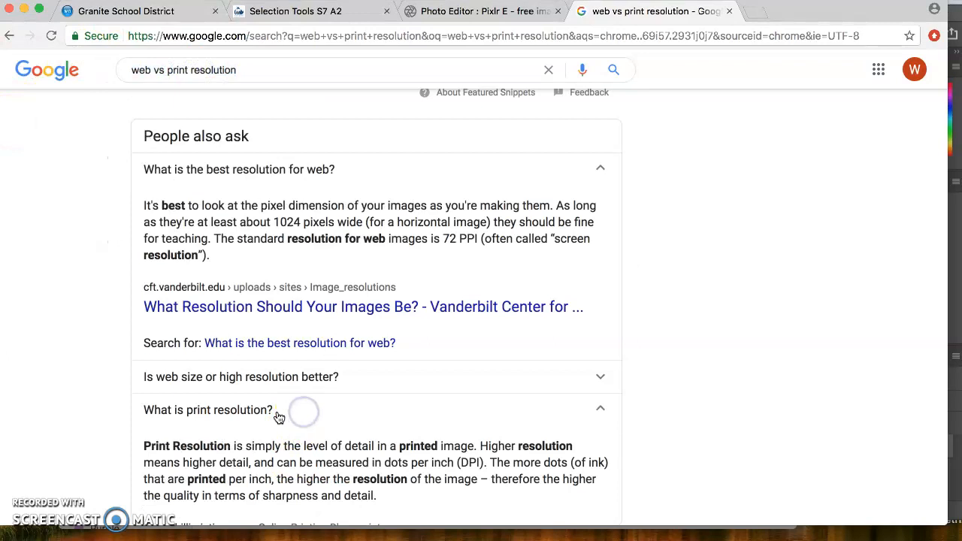
scroll(419, 394, "down", 1)
scroll(421, 396, "down", 2)
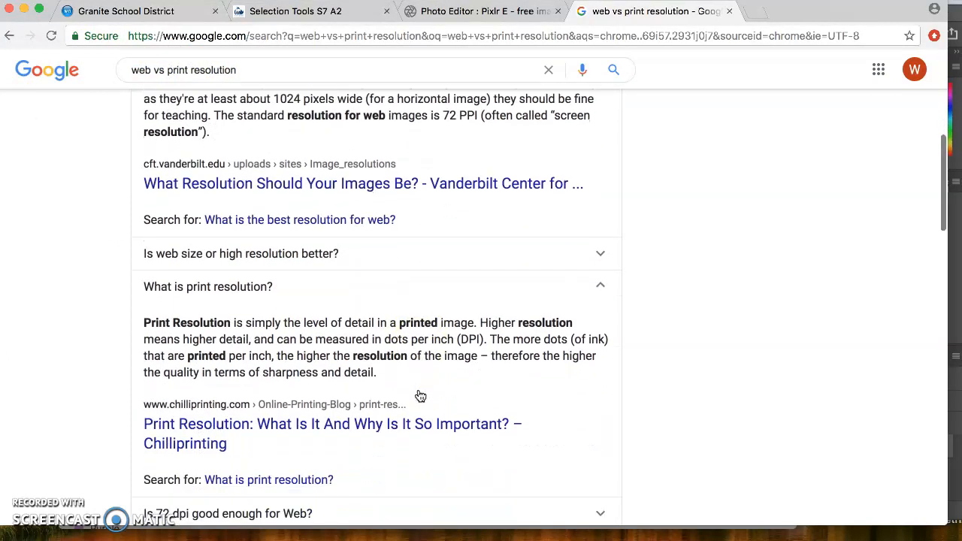
scroll(418, 393, "up", 5)
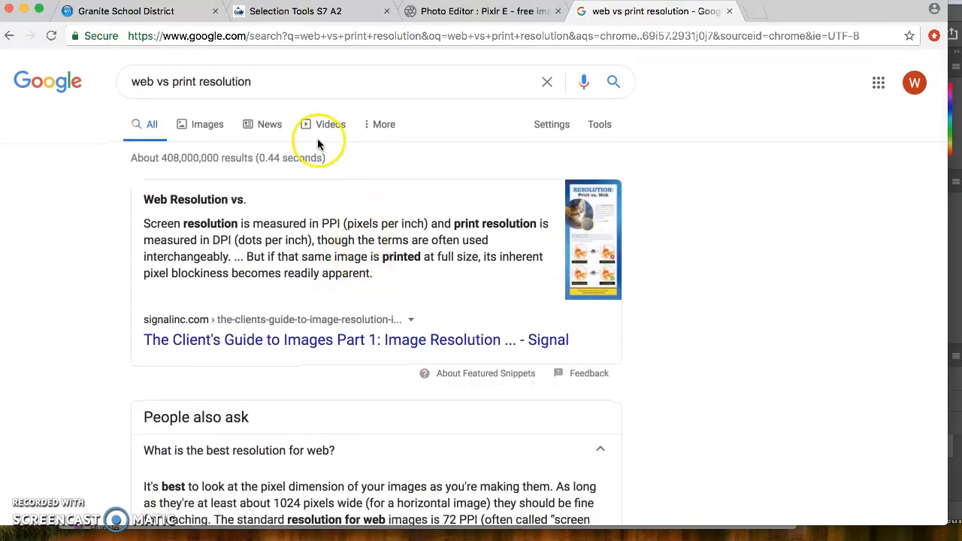
- Search Google for "print resolution", close the results page and return to Photoshop
left_click_drag(175, 81, 122, 81)
key("BackSpace")
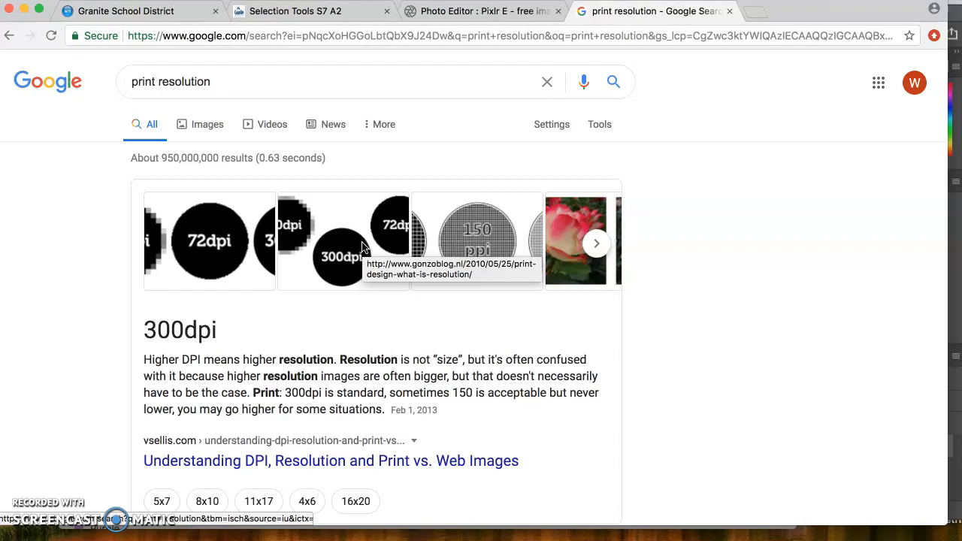
left_click(729, 11)
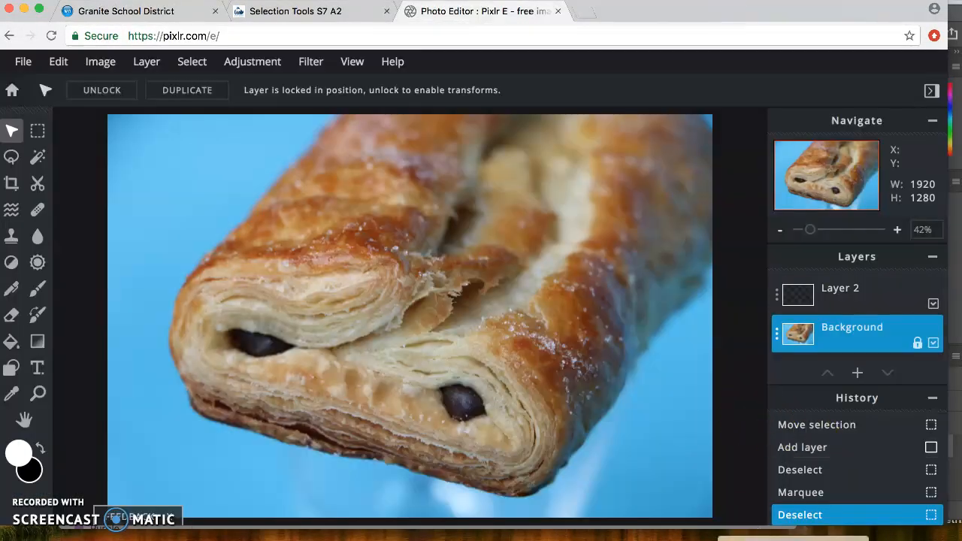
left_click(789, 539)
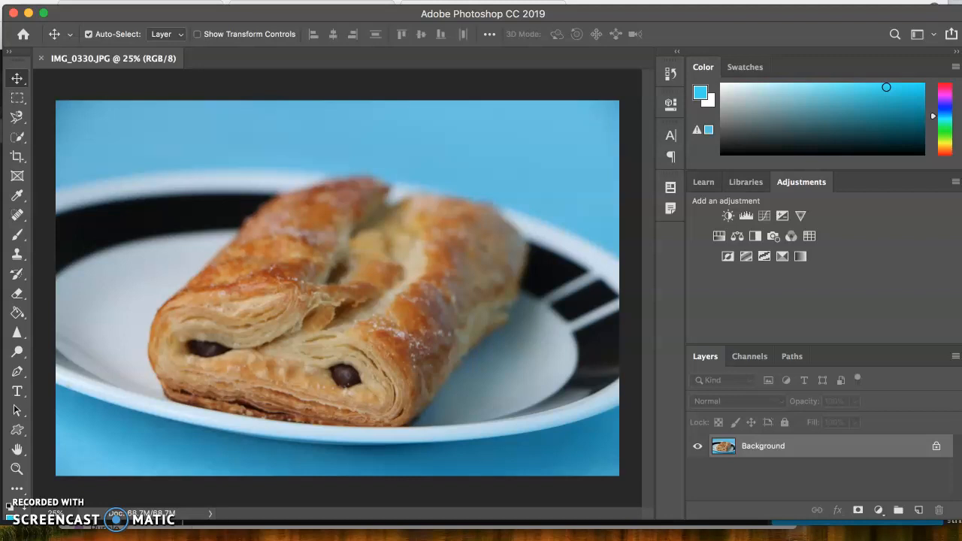
- Resize the image to a width of 10 inches at a resolution of 300 pixels/inch, keeping its proportions and resampling automatically
left_click(141, 0)
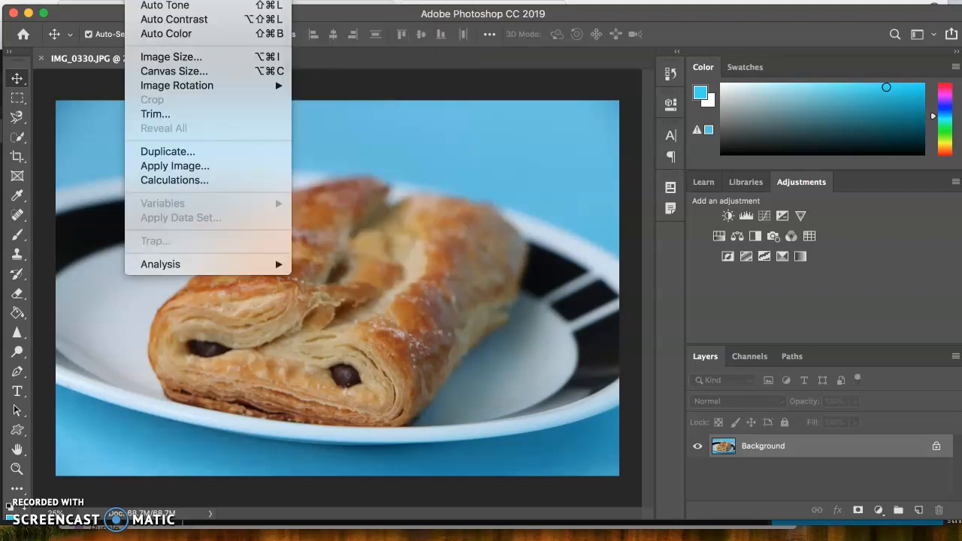
left_click(167, 63)
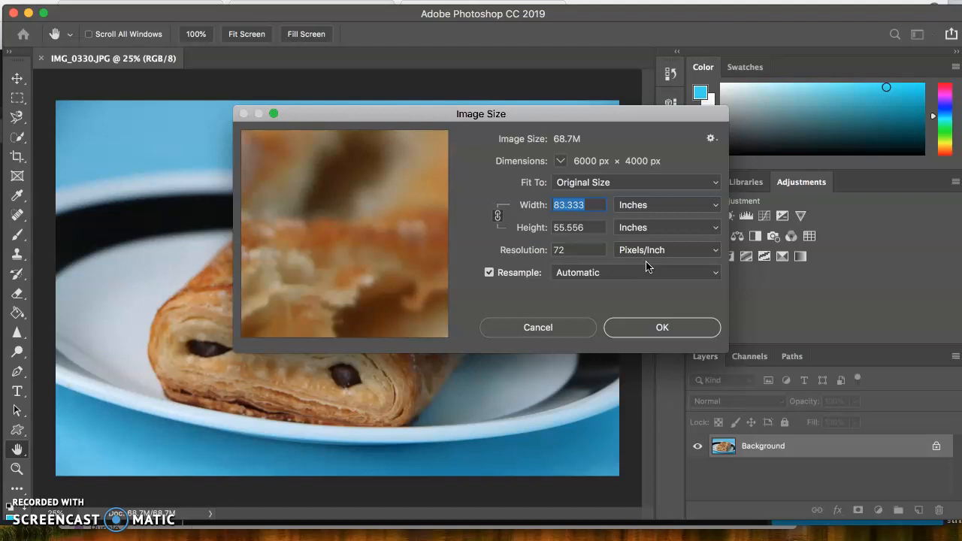
double_click(579, 249)
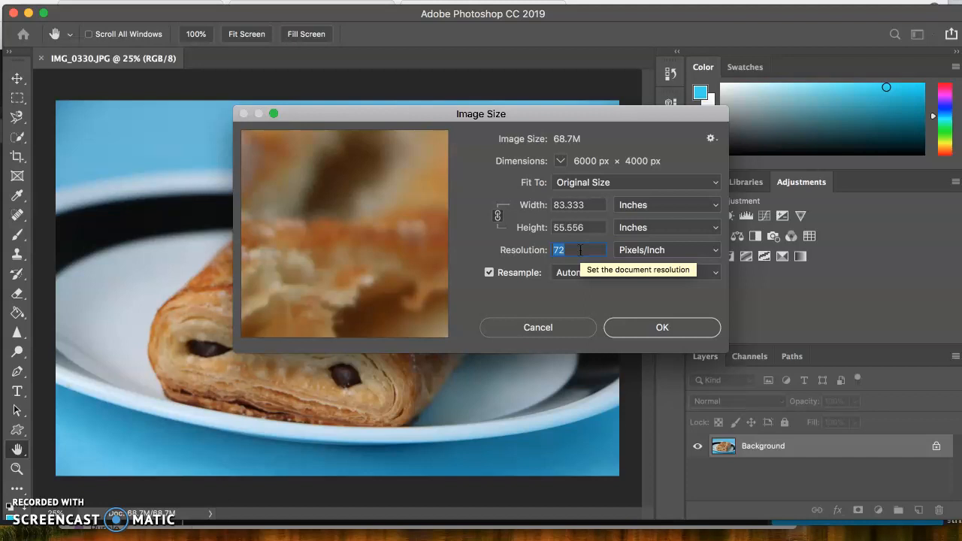
type("300")
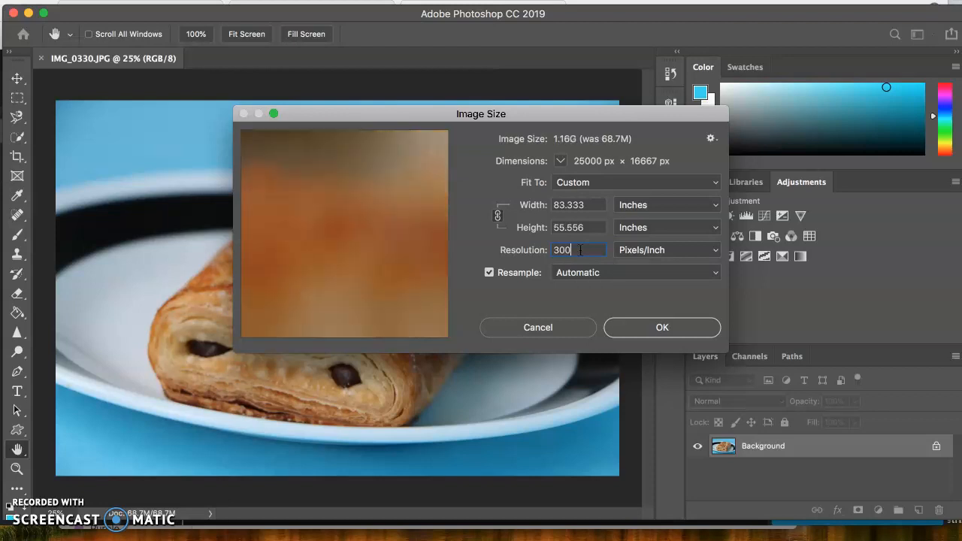
double_click(593, 209)
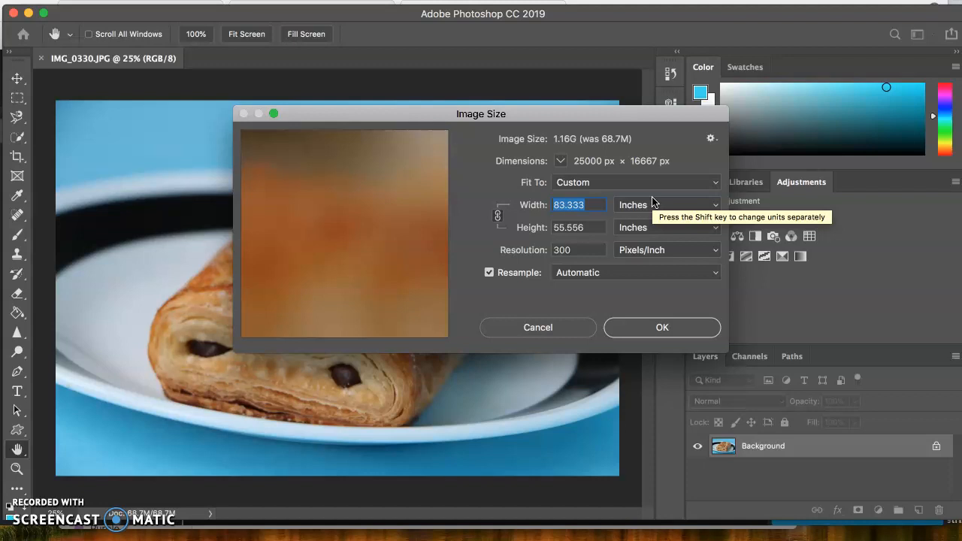
type("10")
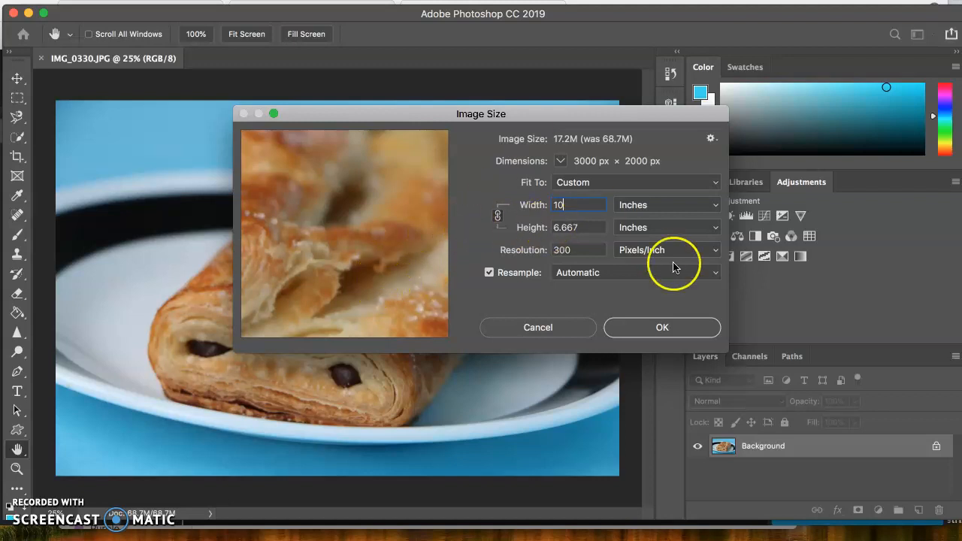
left_click(620, 331)
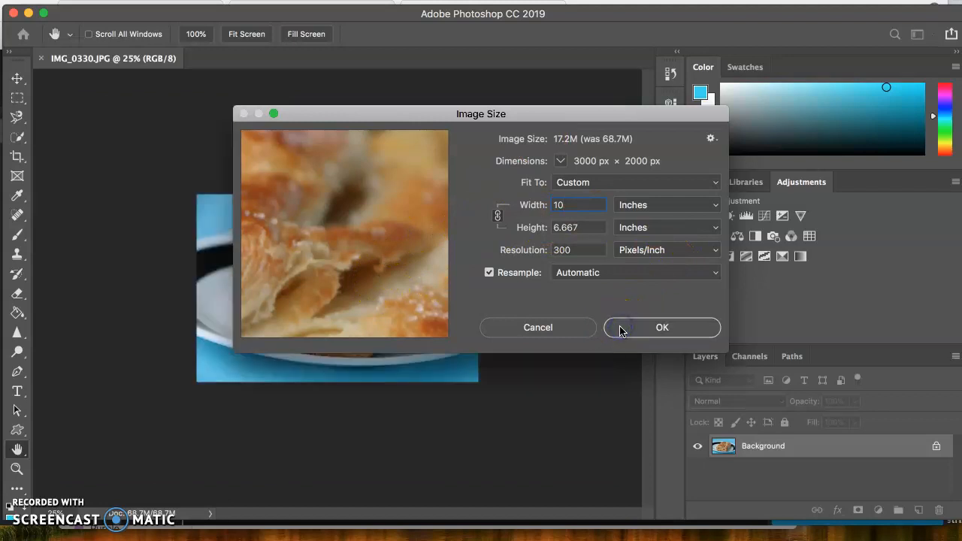
- Inspect the resized pastry with the Zoom tool at several magnifications, finishing with the whole image at 50%
key("v")
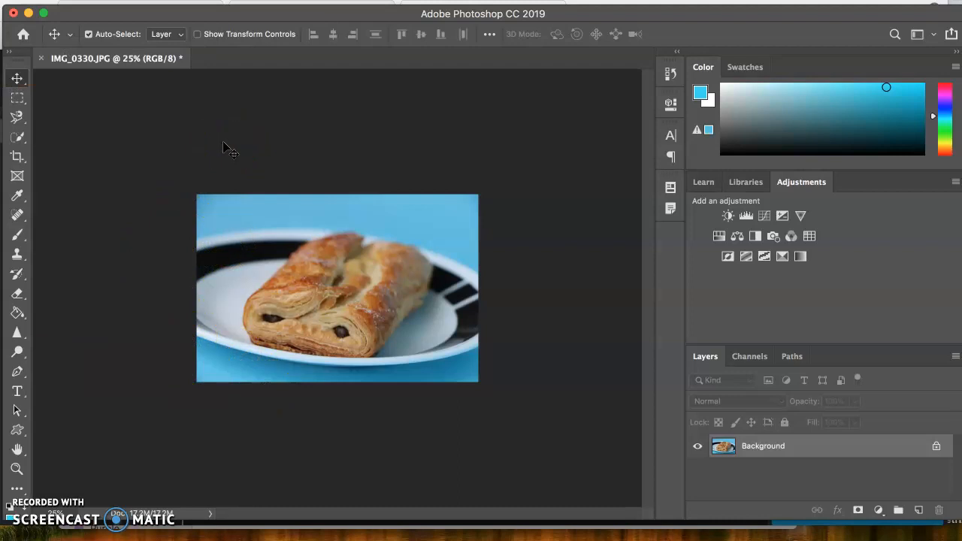
left_click(18, 472)
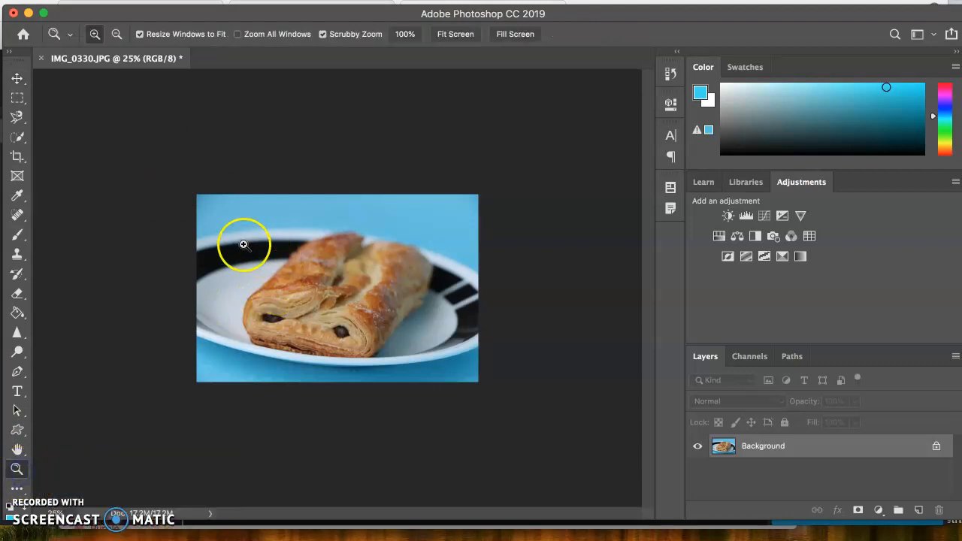
left_click_drag(234, 239, 275, 191)
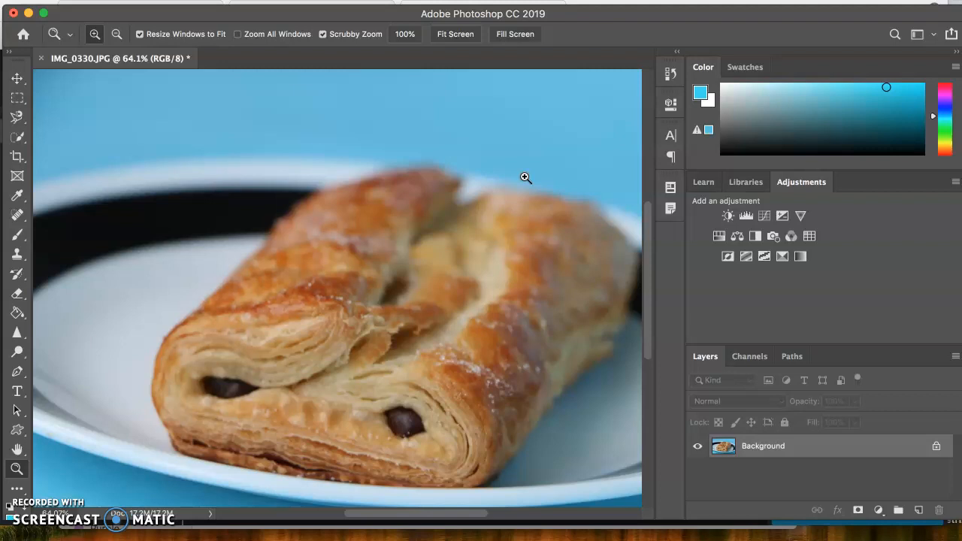
key("super+plus")
key("super+plus")
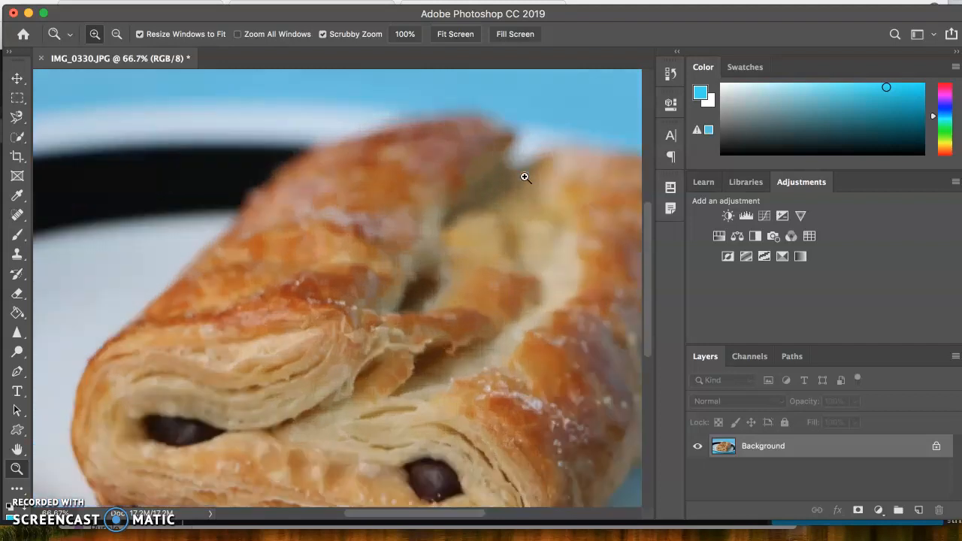
key("super+minus")
key("super+minus")
key("super+minus")
key("super+minus")
key("super+plus")
key("super+plus")
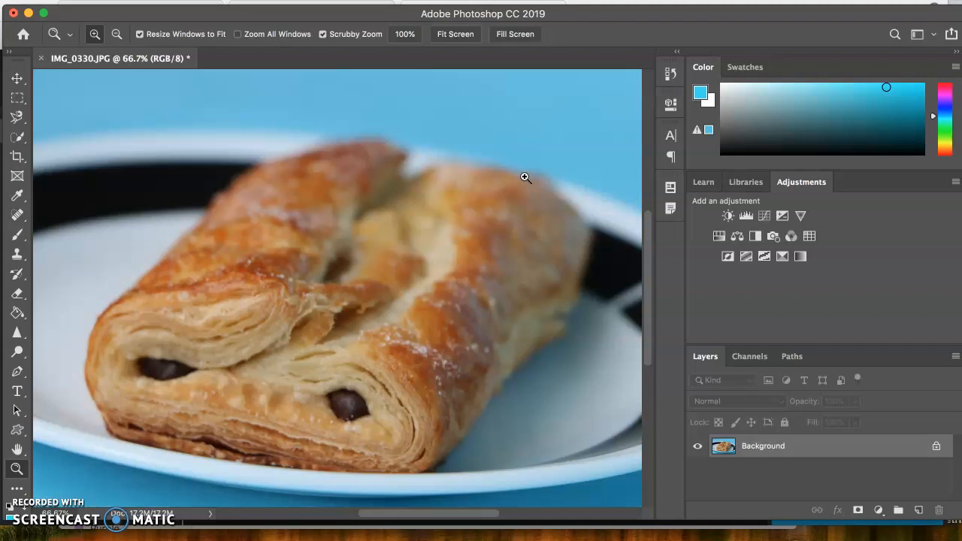
left_click(525, 177, "alt")
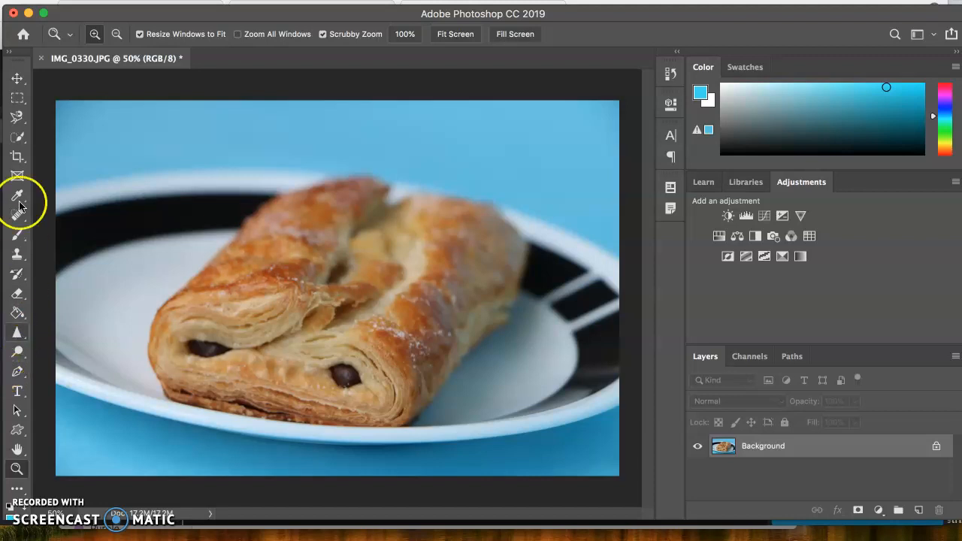
- Start a crop with the Crop tool and rotate the image about 3.6° counterclockwise inside the crop frame
left_click(17, 156)
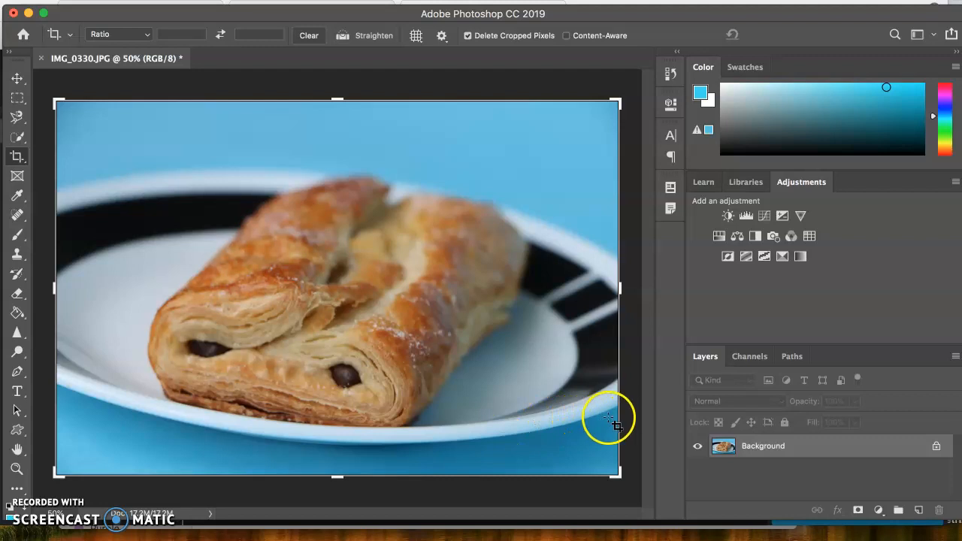
left_click_drag(630, 426, 638, 410)
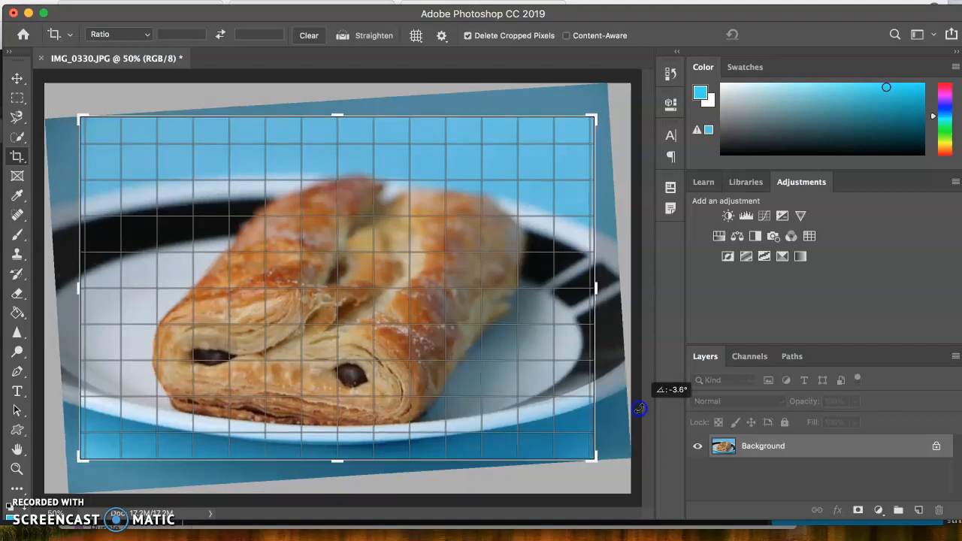
left_click_drag(638, 411, 639, 411)
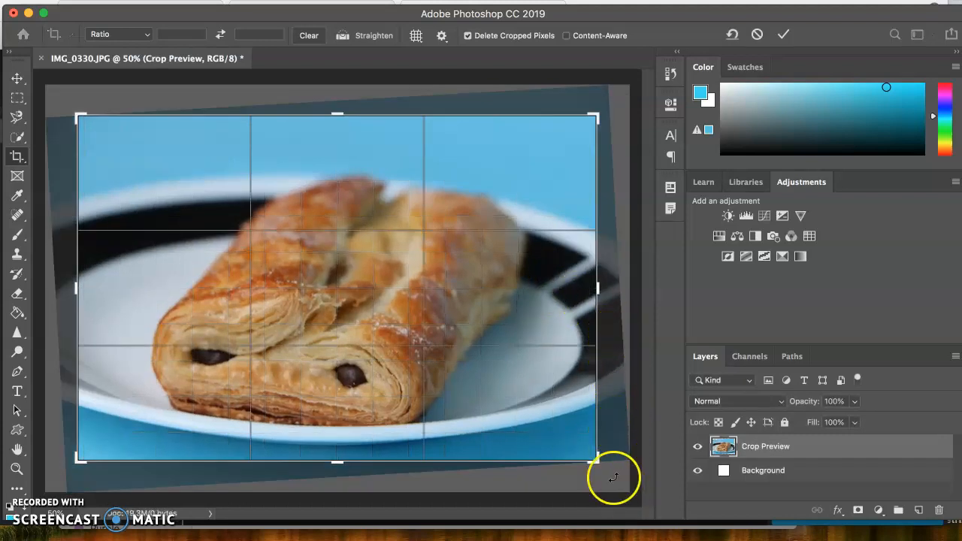
left_click_drag(616, 461, 619, 462)
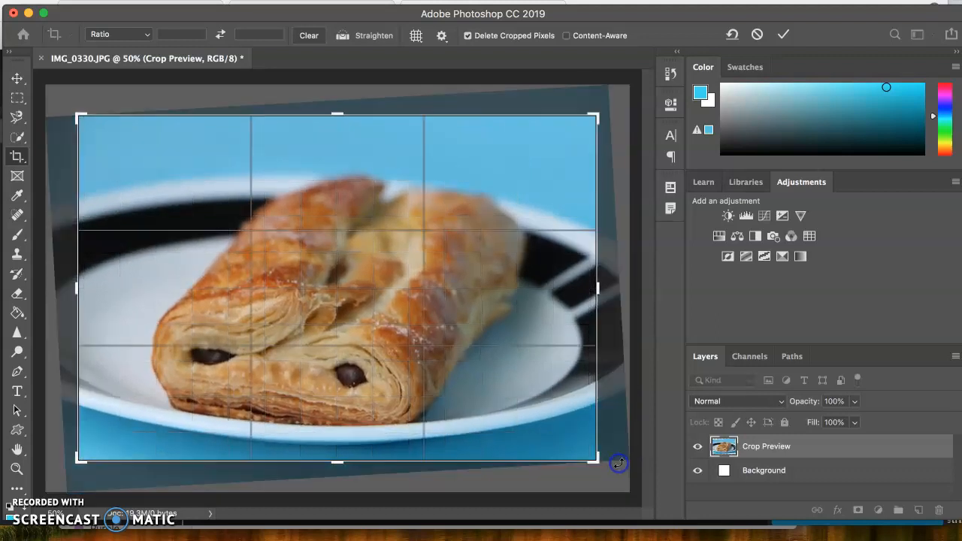
- Tighten the crop frame slightly around the pastry and plate, and apply the crop
left_click_drag(338, 115, 339, 120)
mouse_move(82, 283)
left_mouse_down()
mouse_move(91, 266)
mouse_move(89, 288)
left_mouse_up()
left_click_drag(583, 289, 577, 298)
left_click_drag(91, 281, 97, 287)
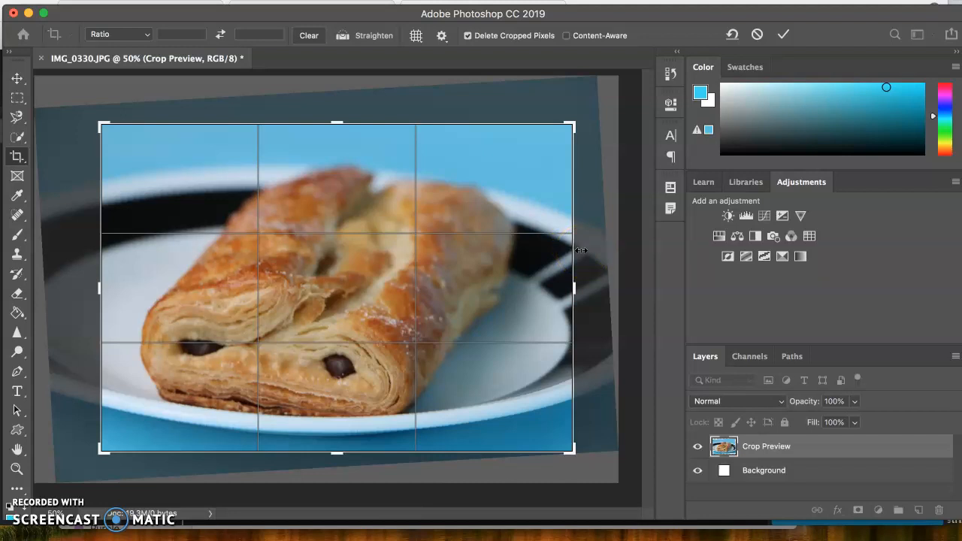
key("Return")
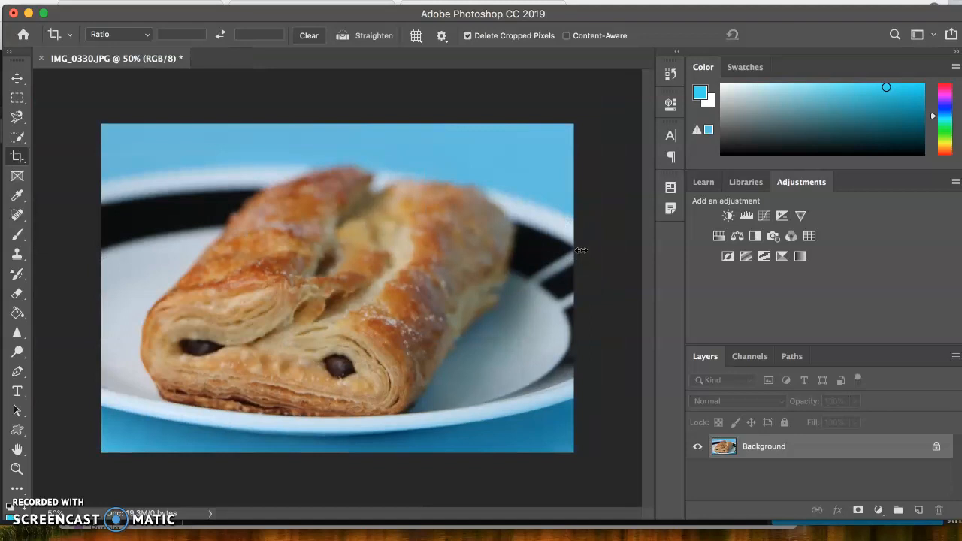